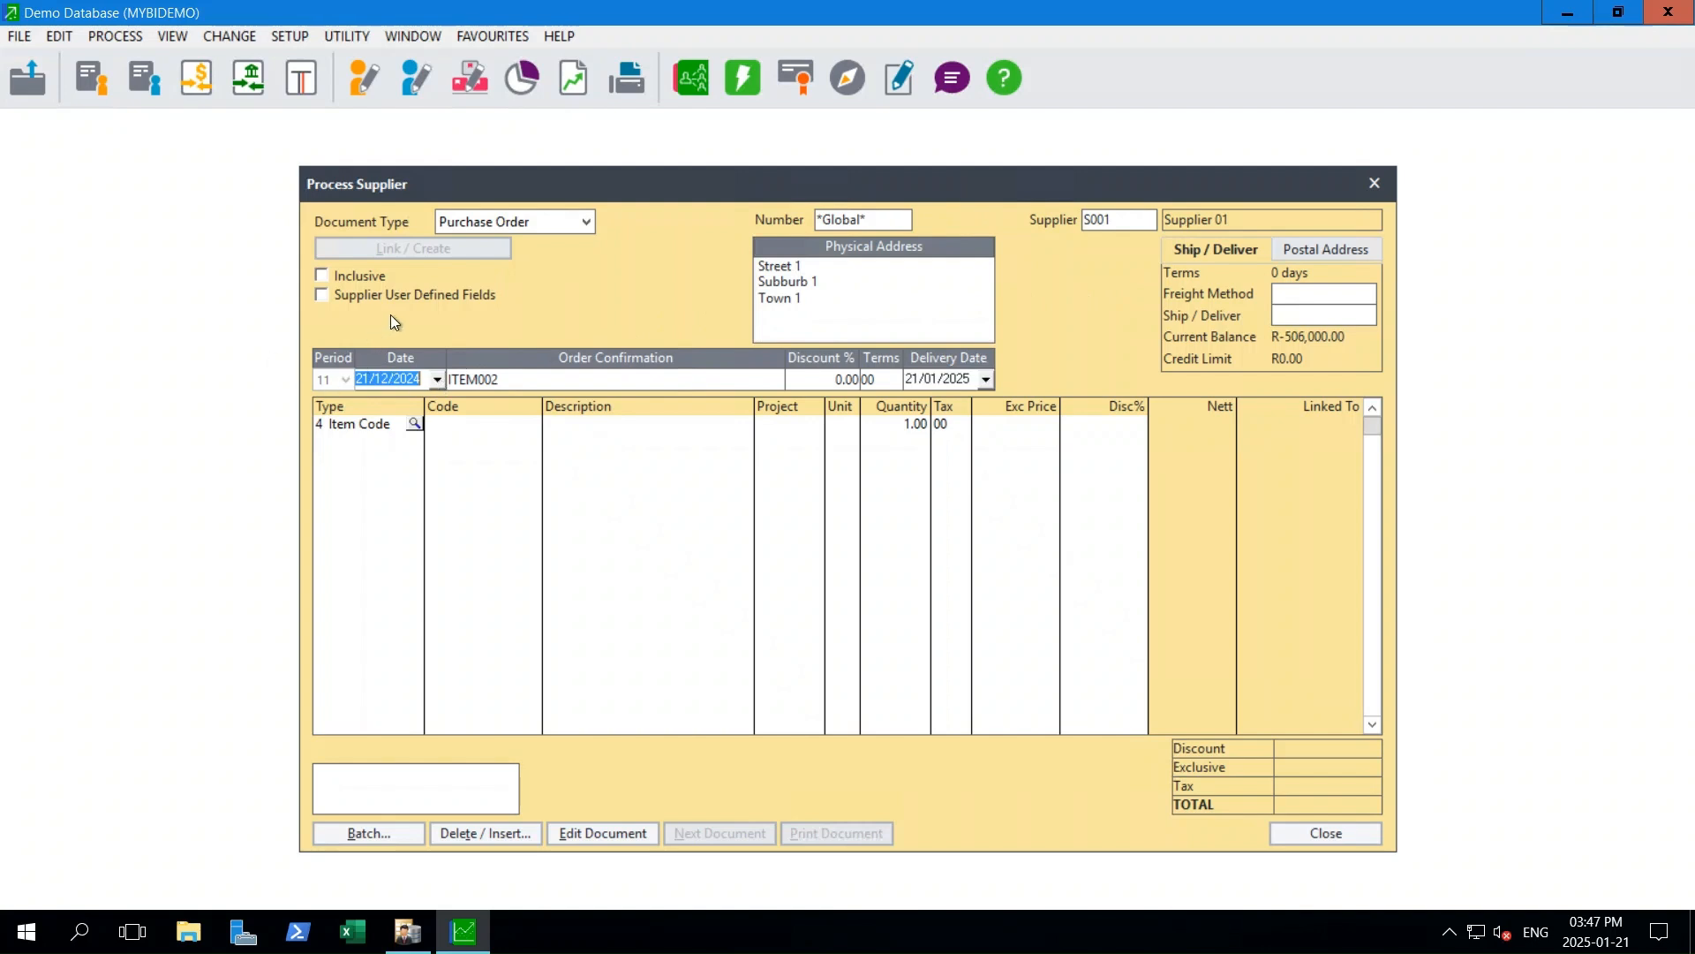
left_click(321, 274)
left_click(321, 274)
left_click(322, 273)
left_click(1133, 221)
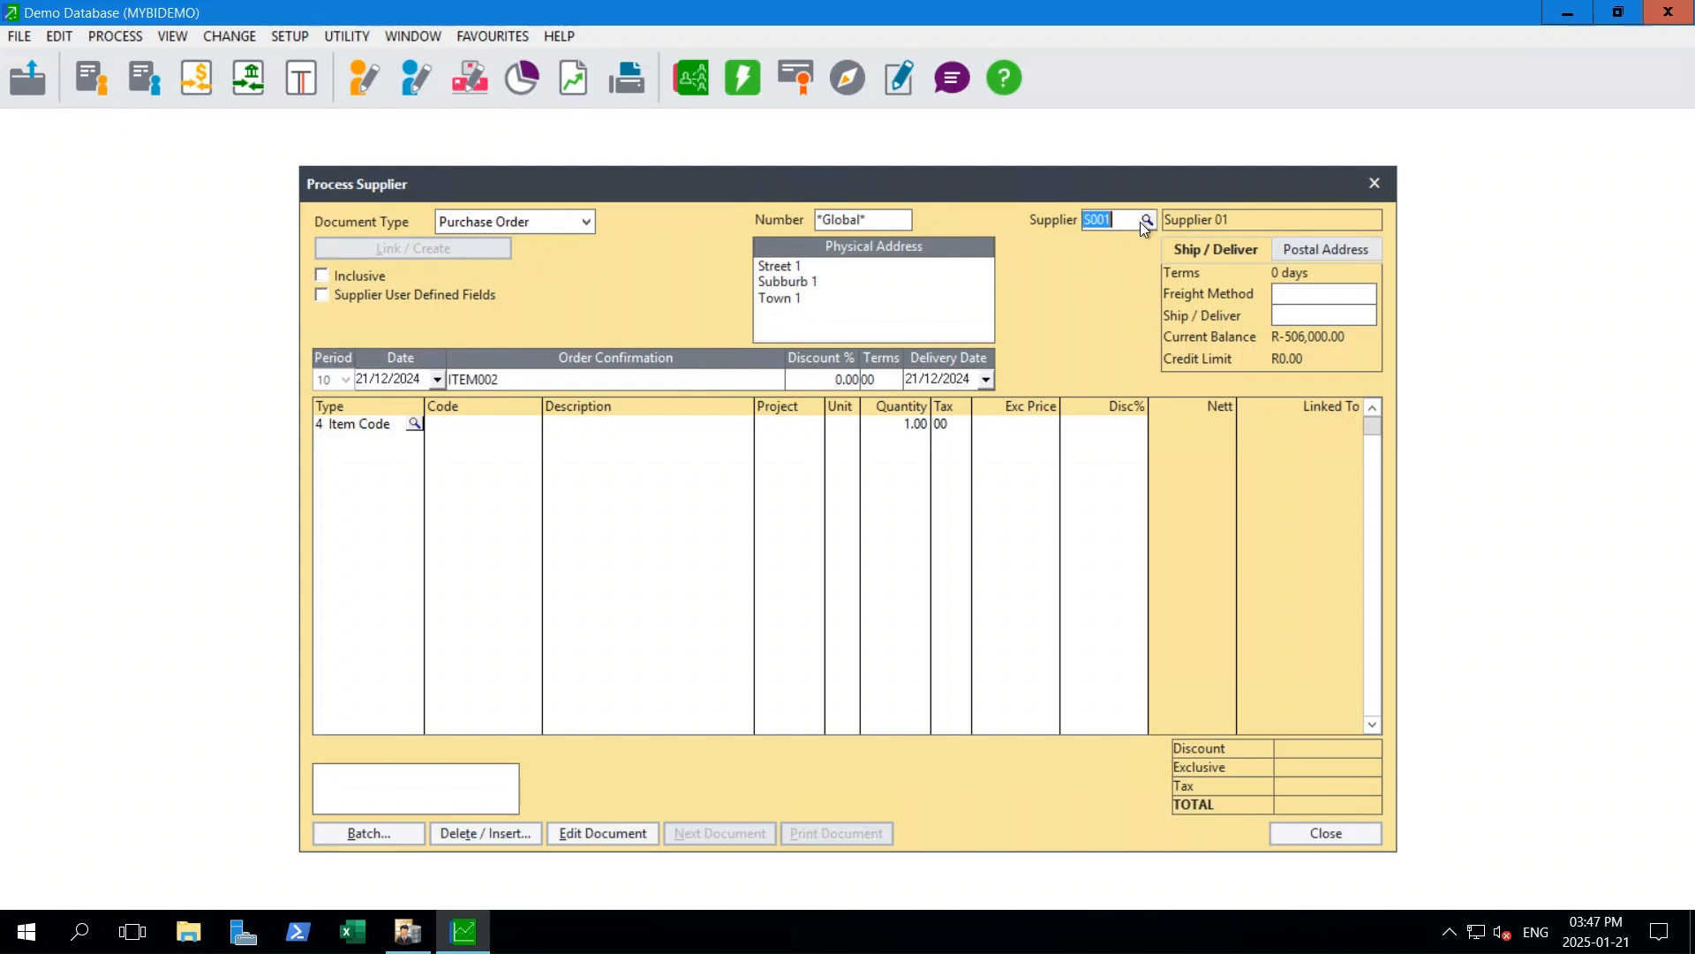
type("S")
key("Tab")
- Look up Supplier 01 in the supplier accounts and examine its address and contact details, leaving the account unedited
left_click(49, 33)
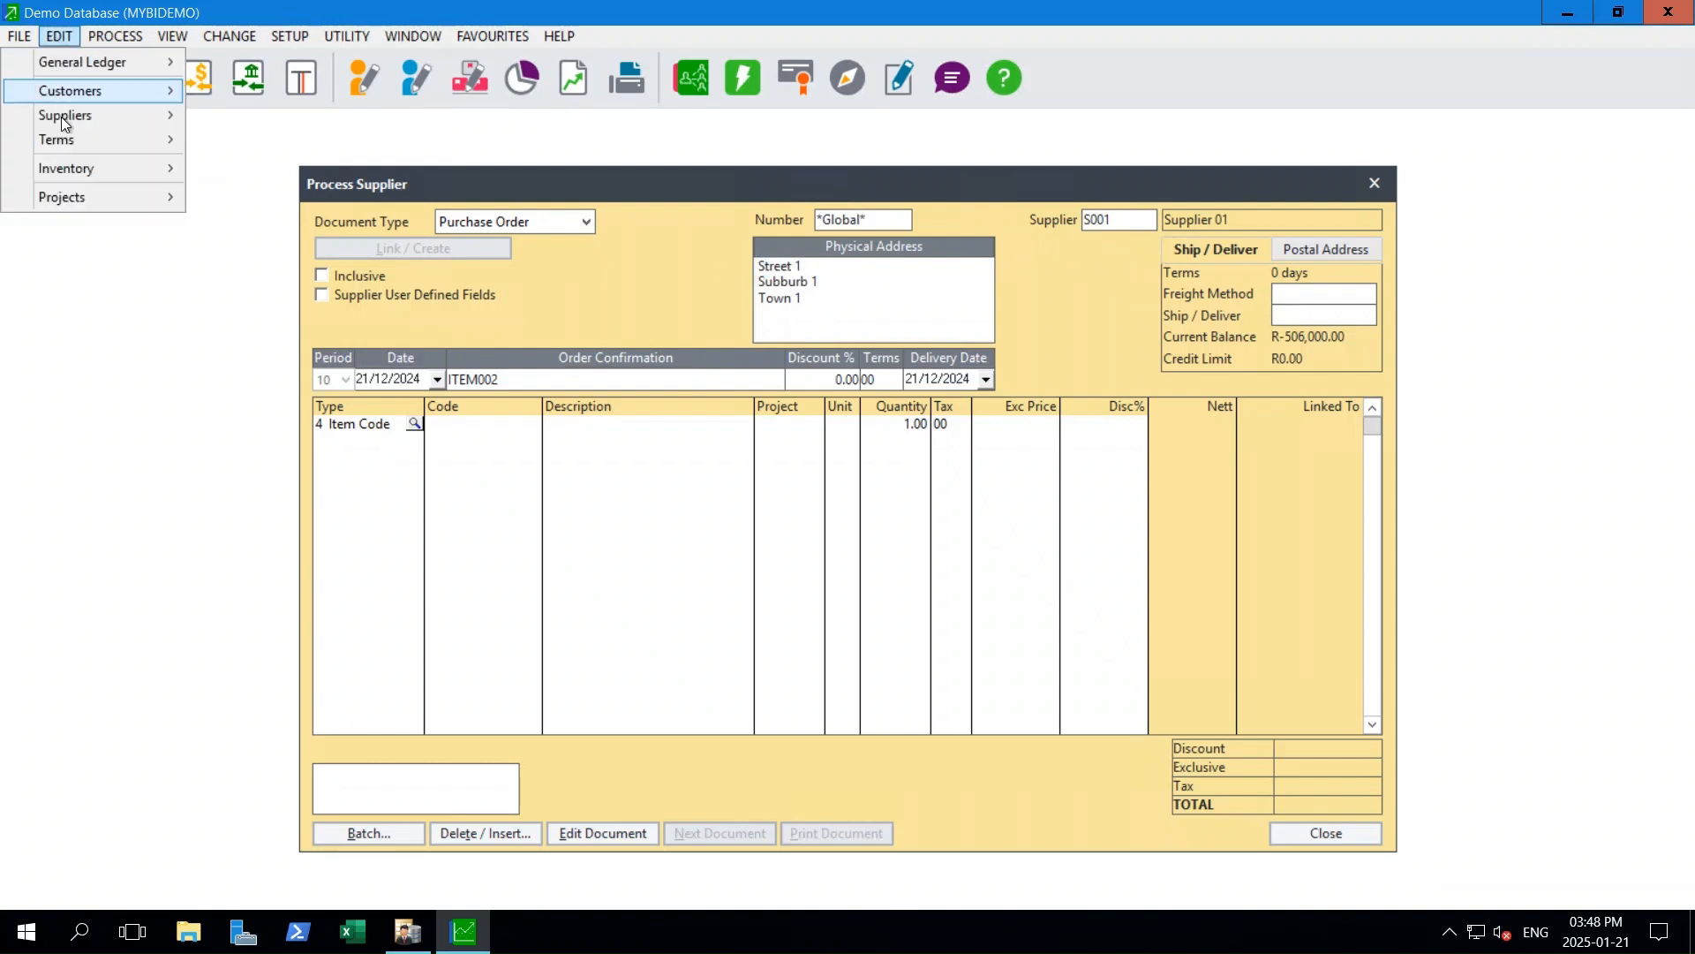
mouse_move(61, 118)
left_click(229, 114)
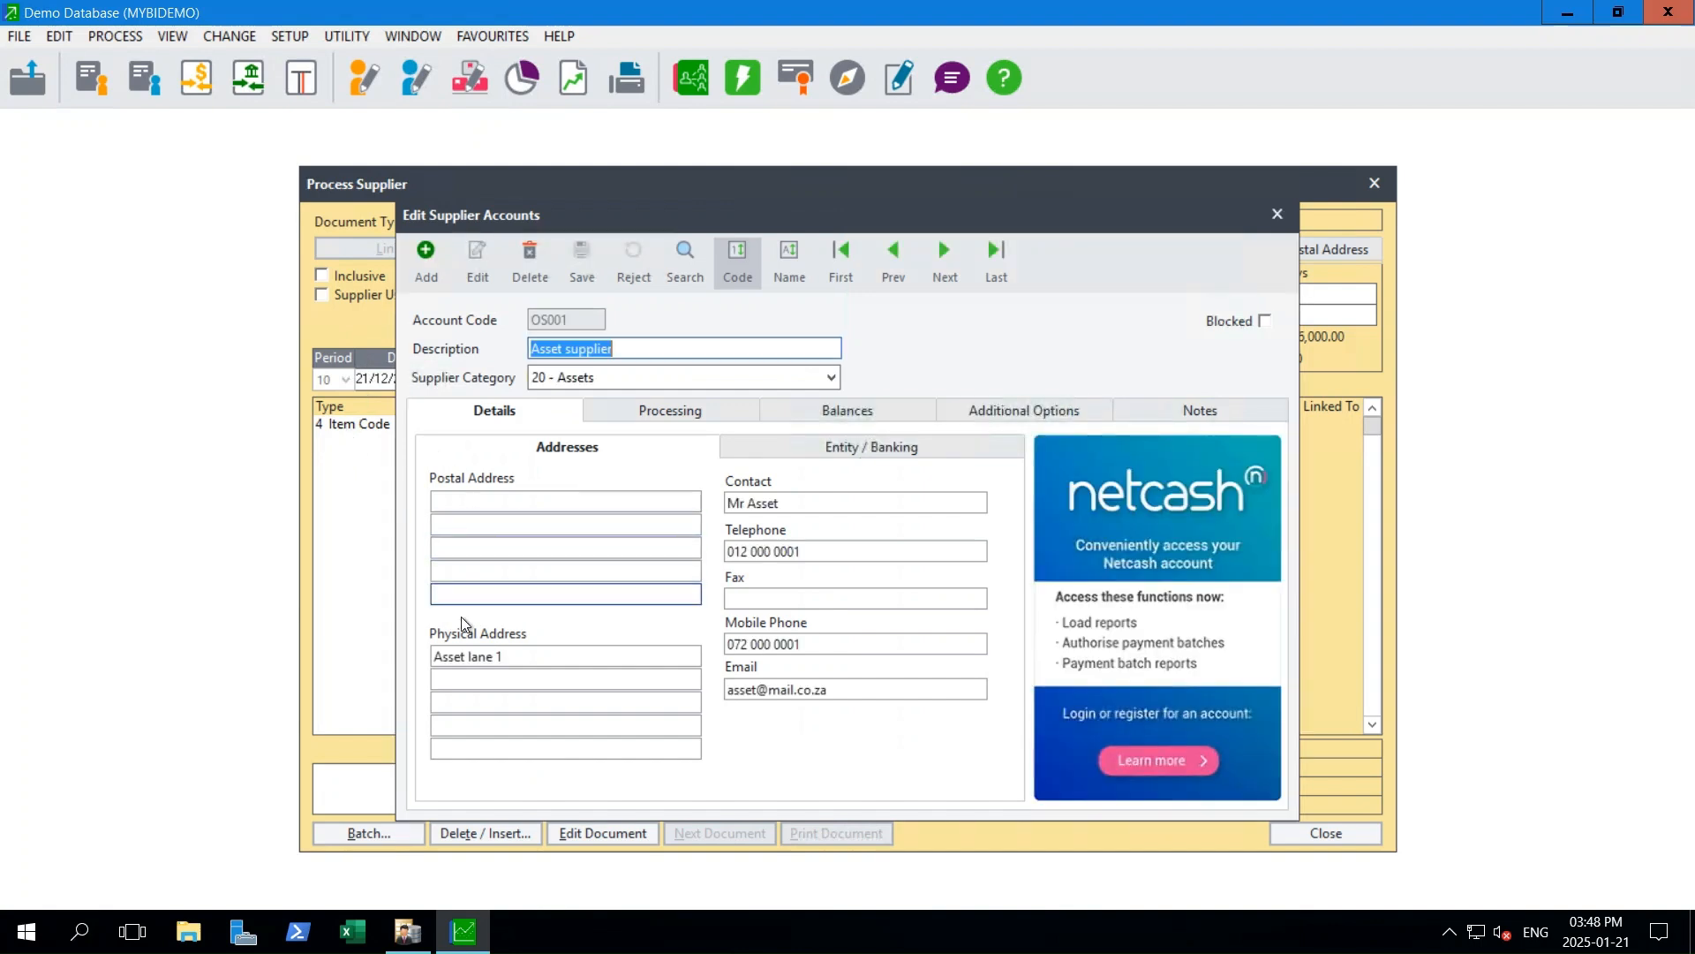
left_click(702, 259)
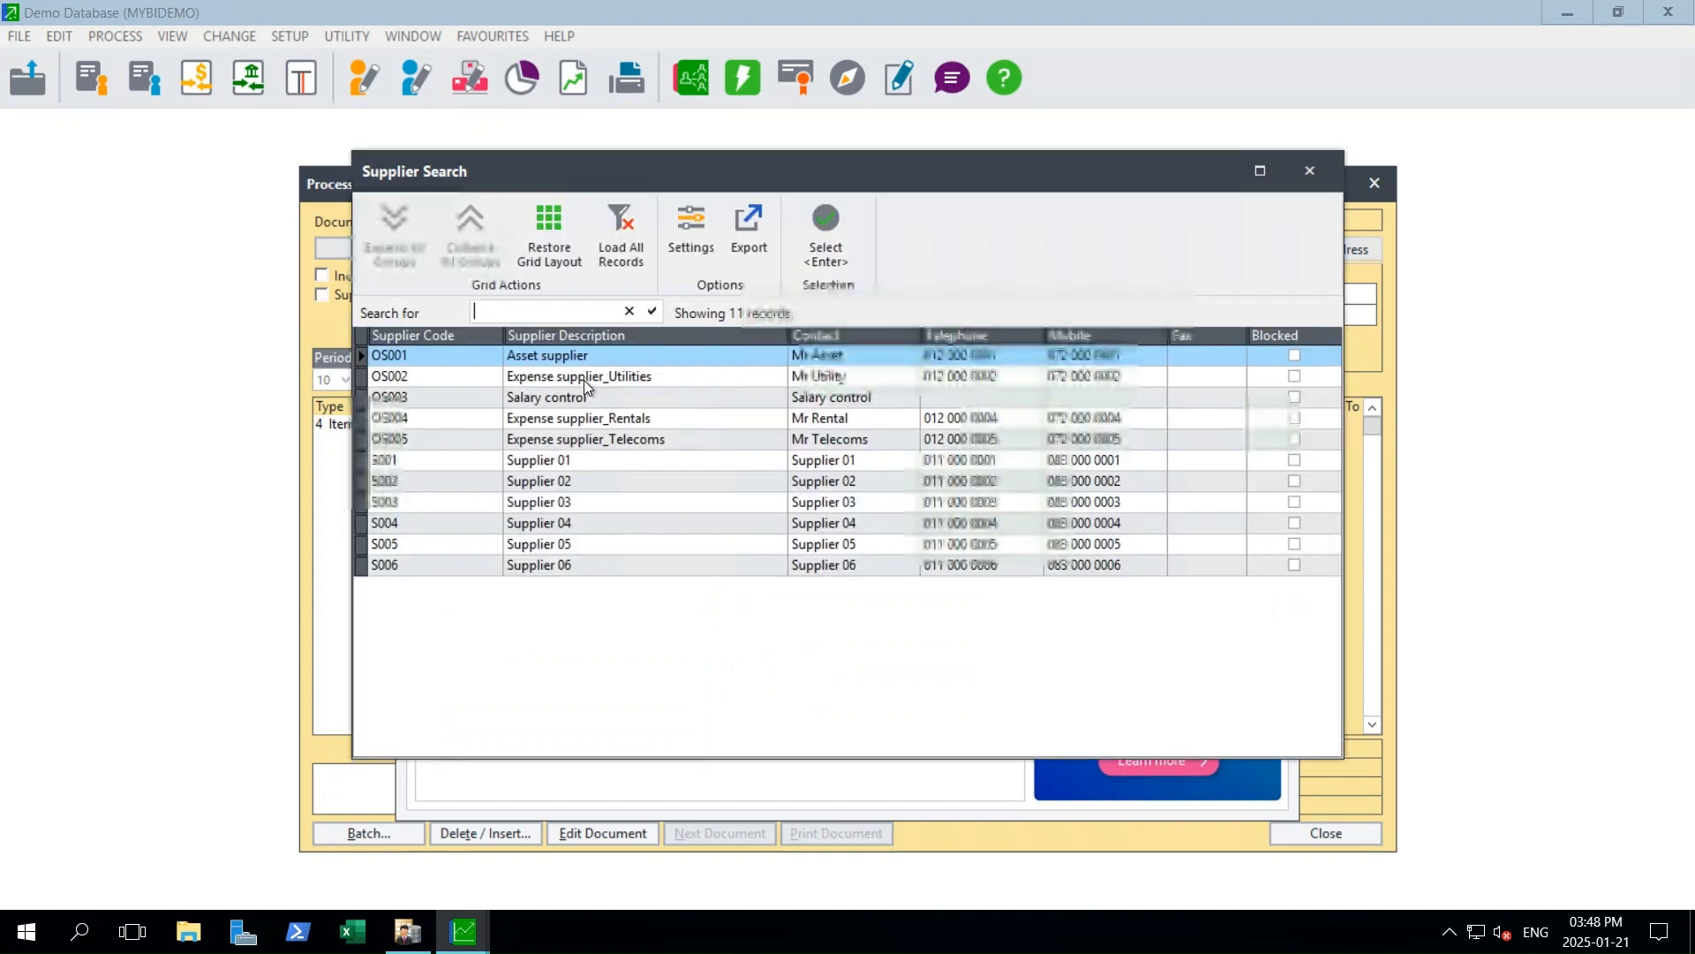
type("s001")
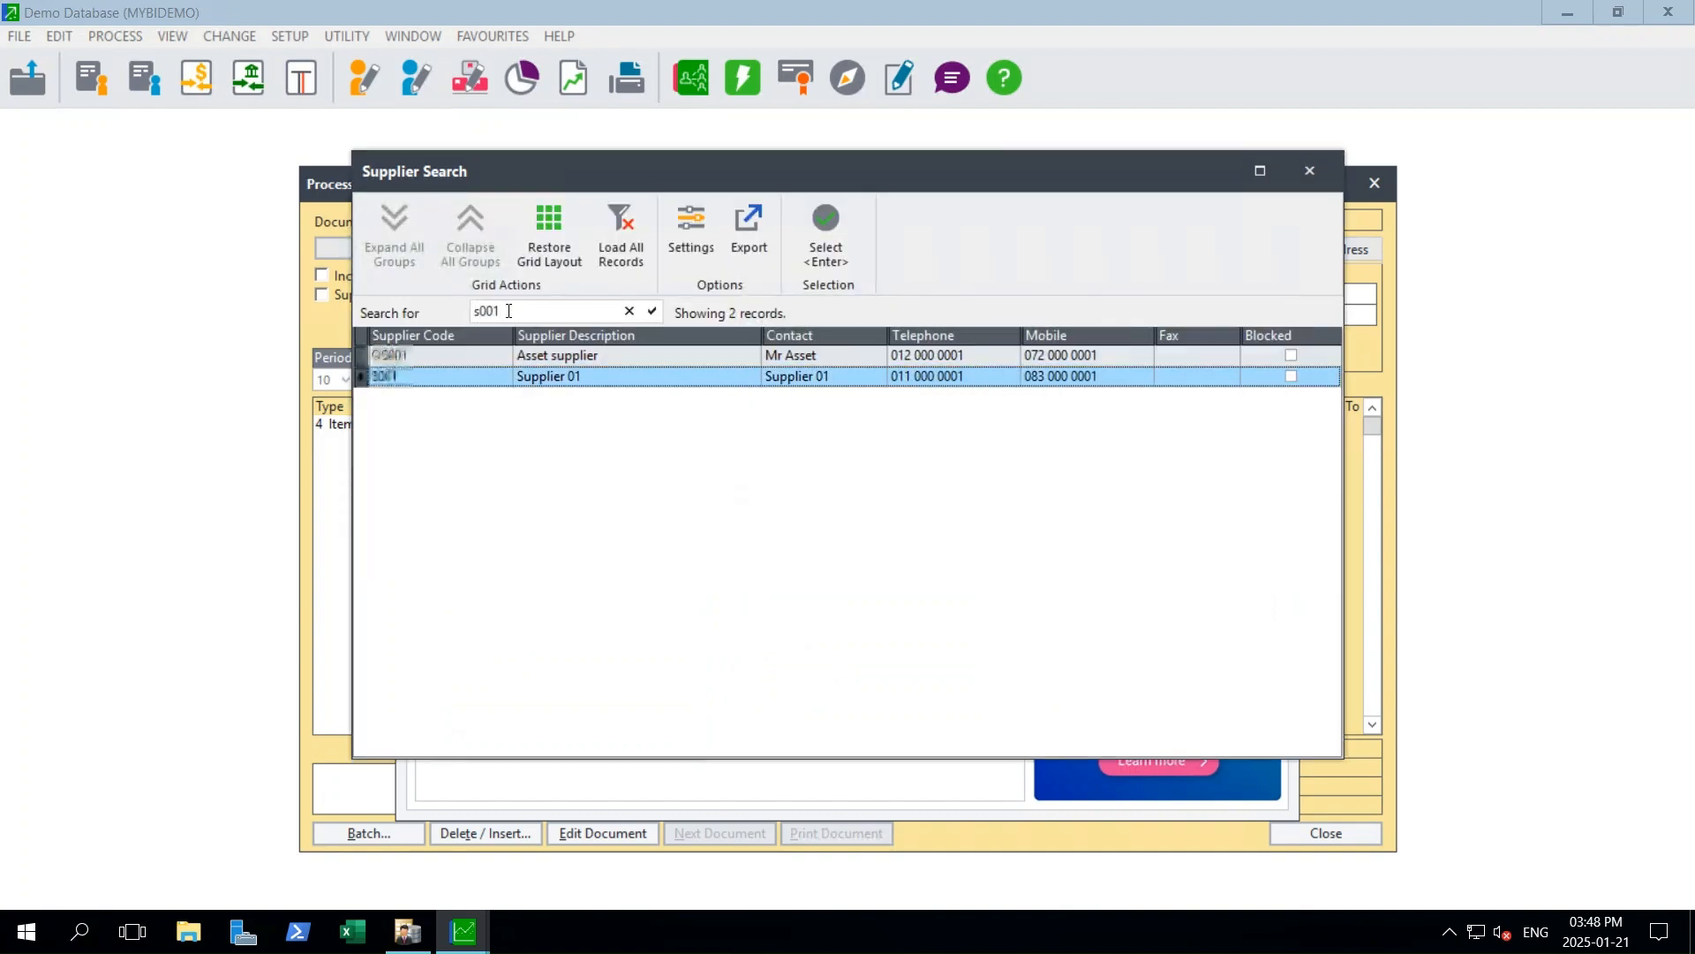
key("Down")
key("Return")
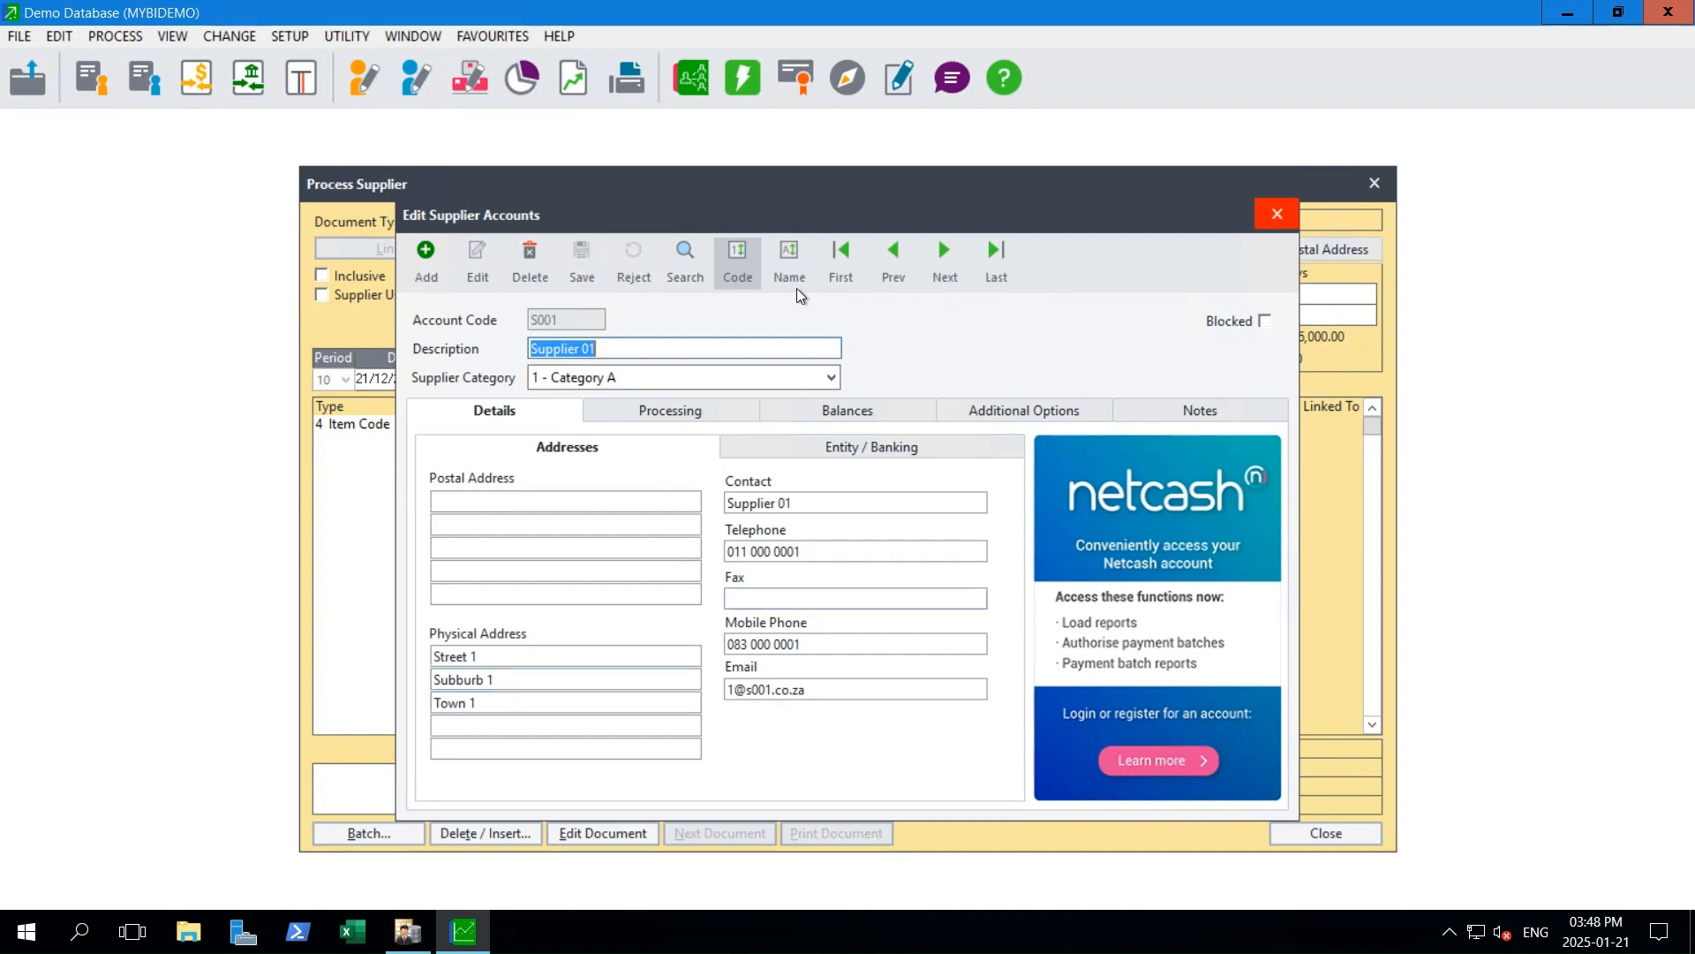
key("Escape")
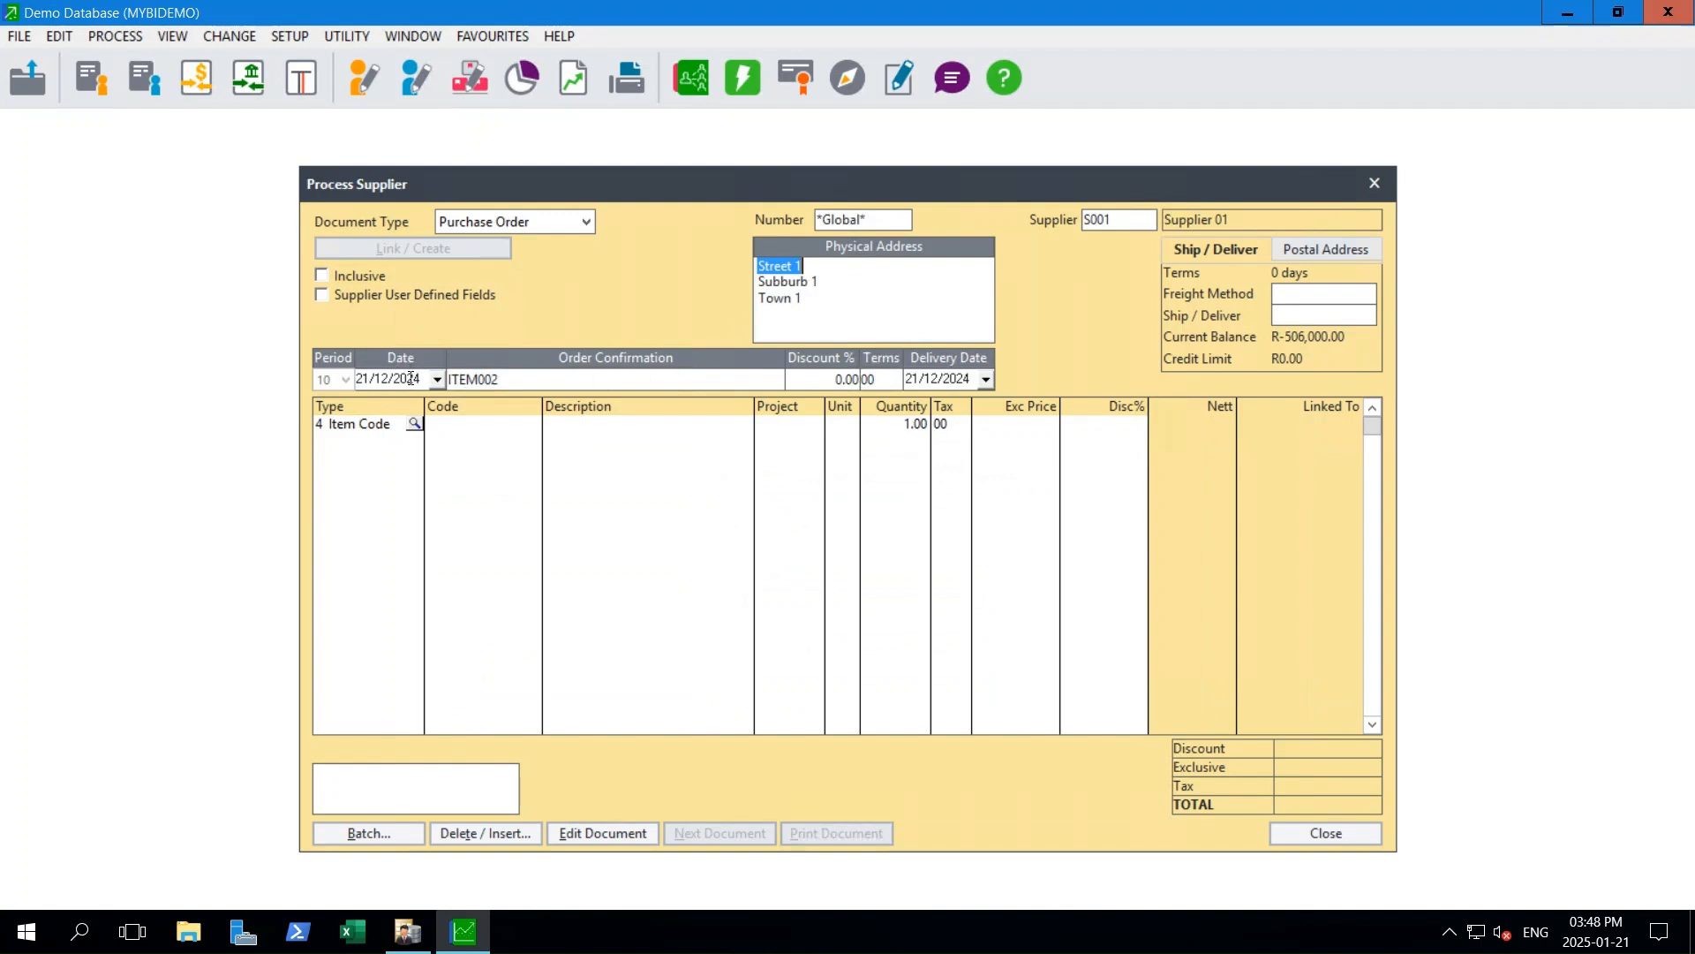
- Set the purchase order date to 01/12/2024 and select the order confirmation text
left_click(438, 380)
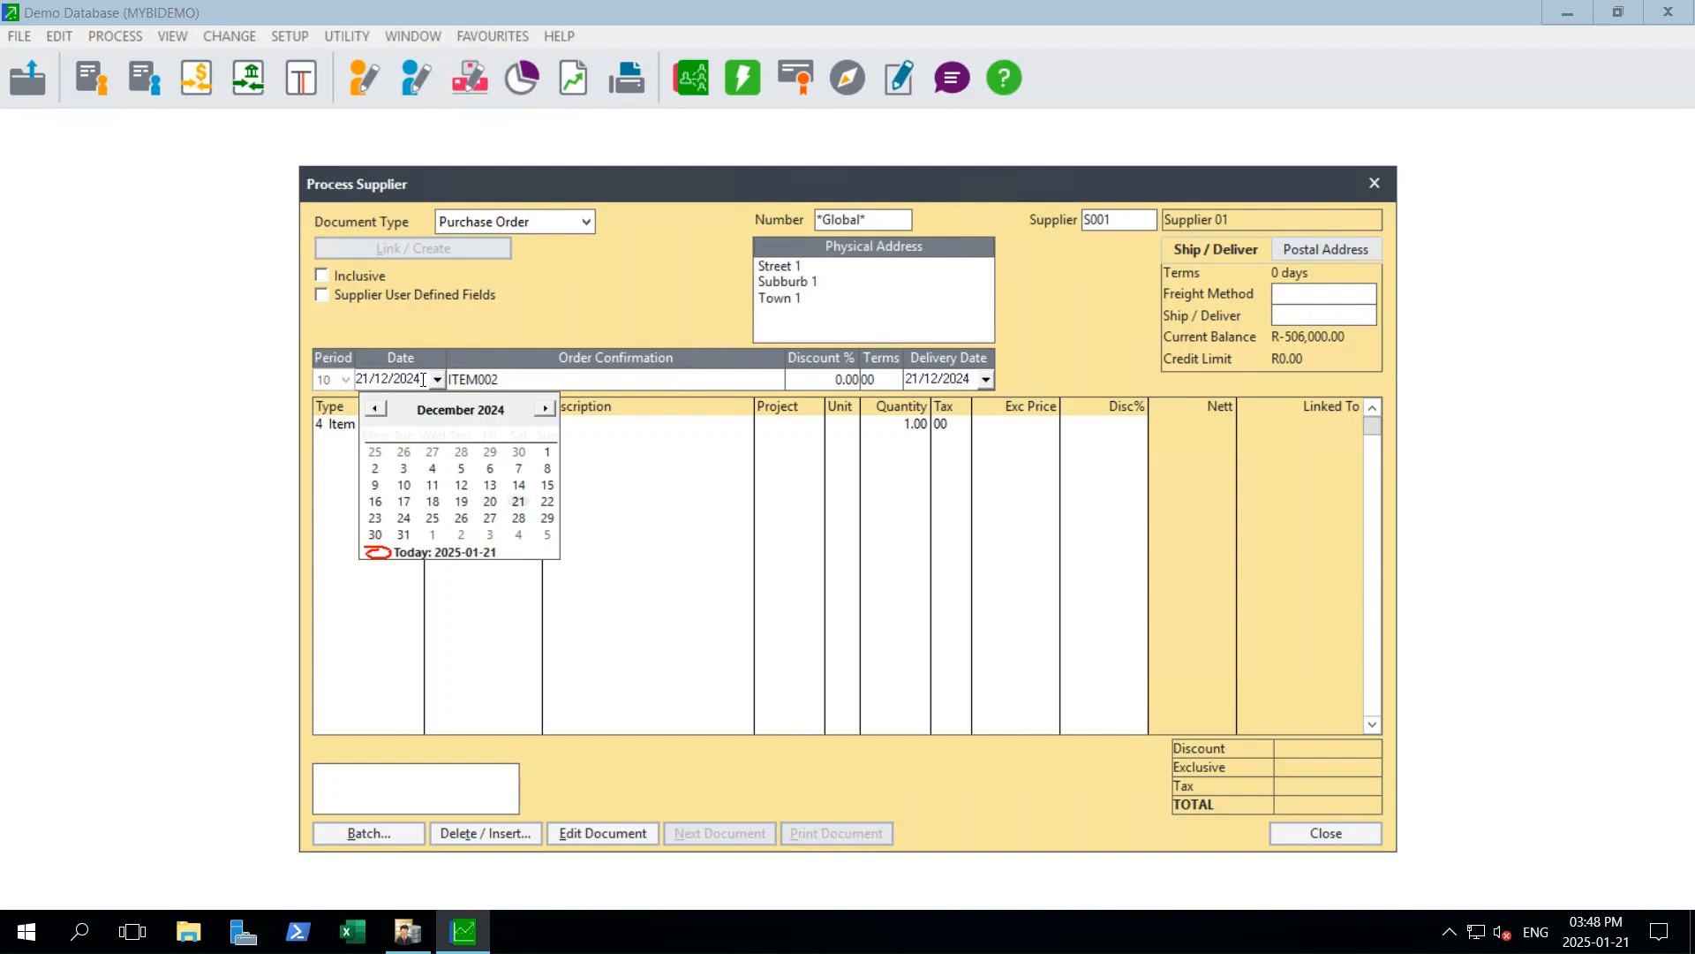
left_click(377, 410)
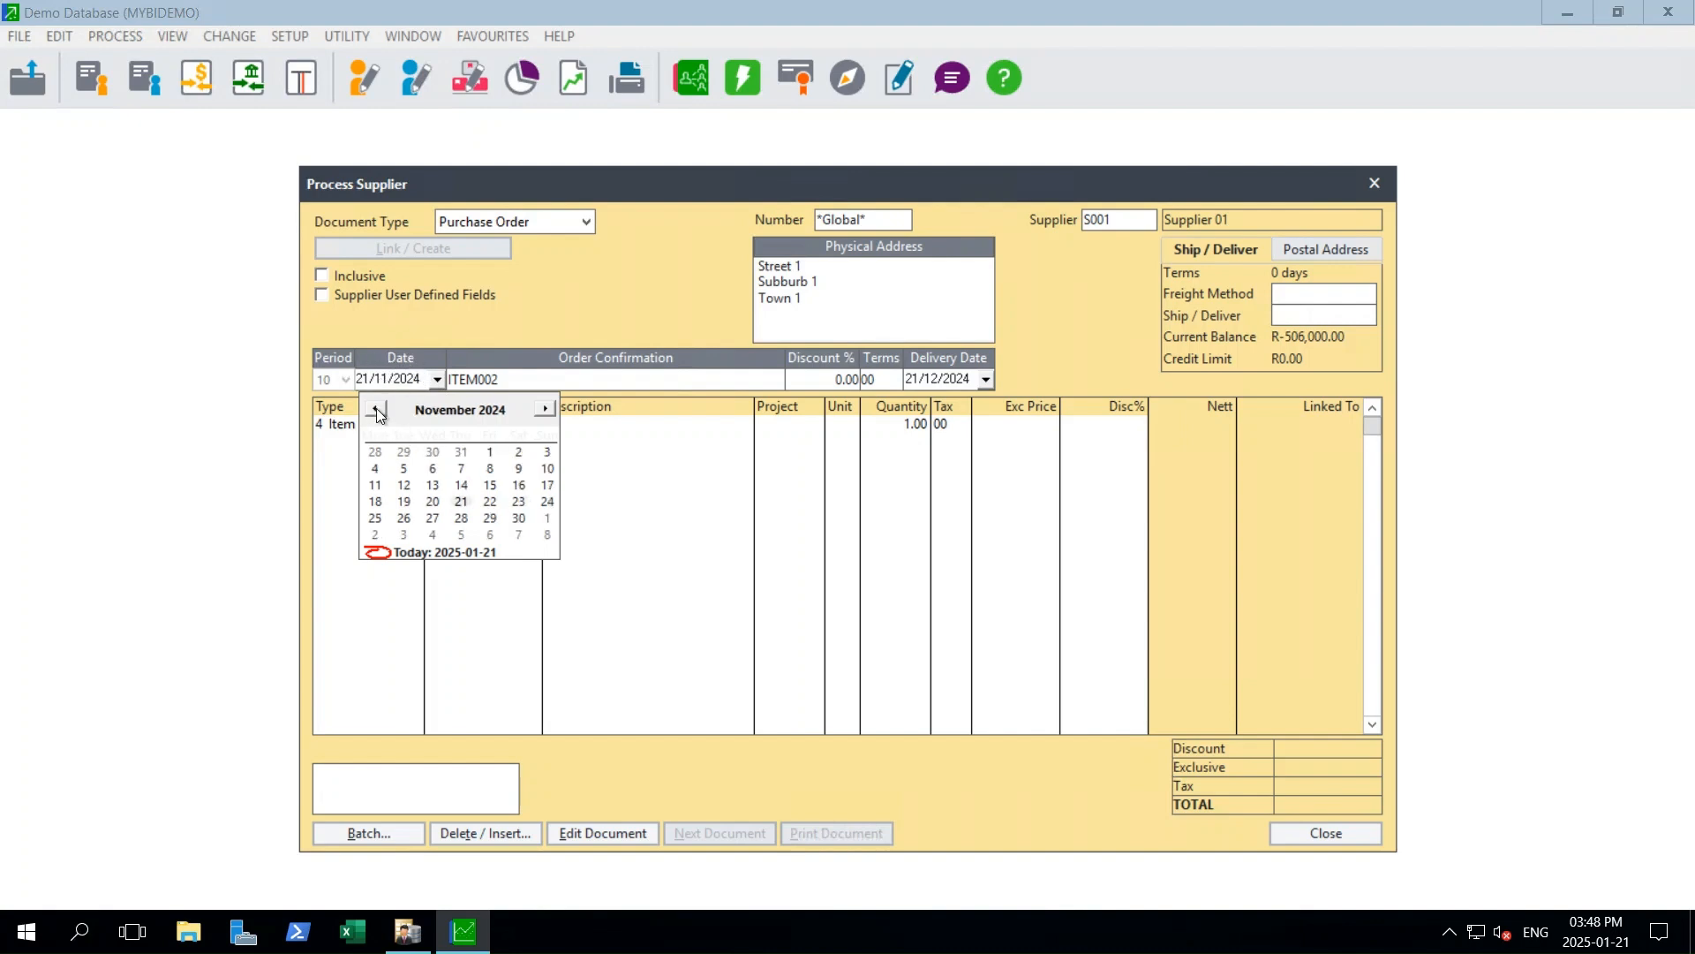
left_click(547, 410)
left_click(547, 452)
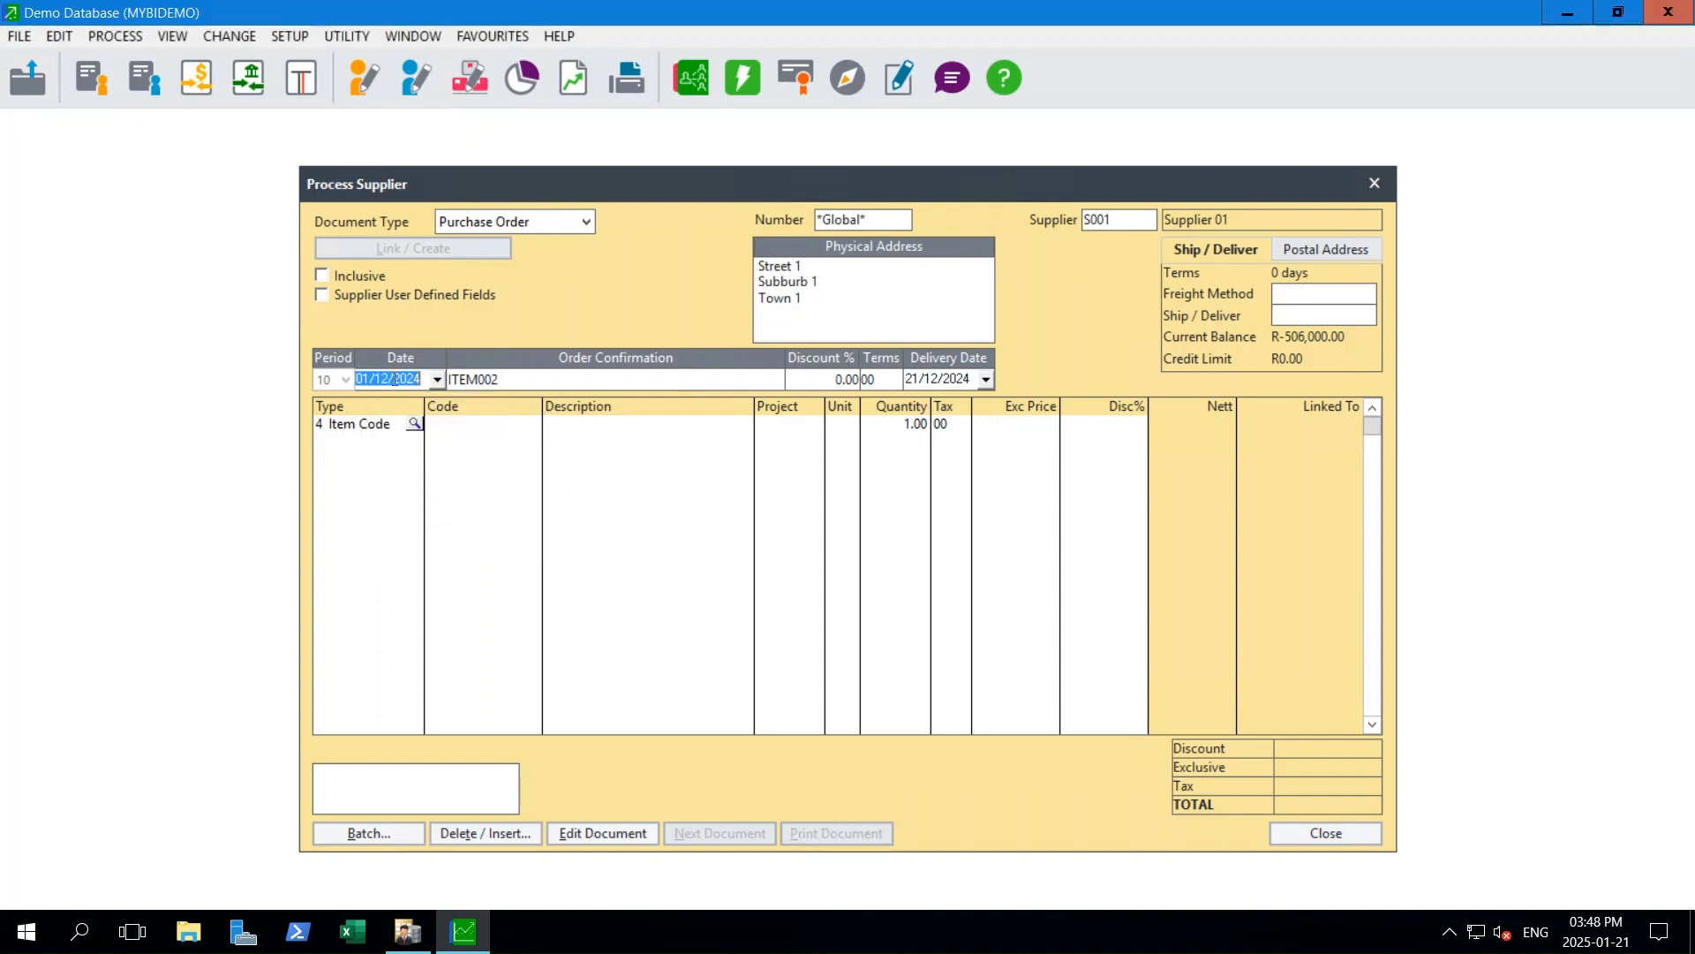
left_click(458, 379)
left_click_drag(500, 380, 435, 382)
- Check the list of existing purchase orders and start a new purchase order for Supplier 01
left_click(903, 218)
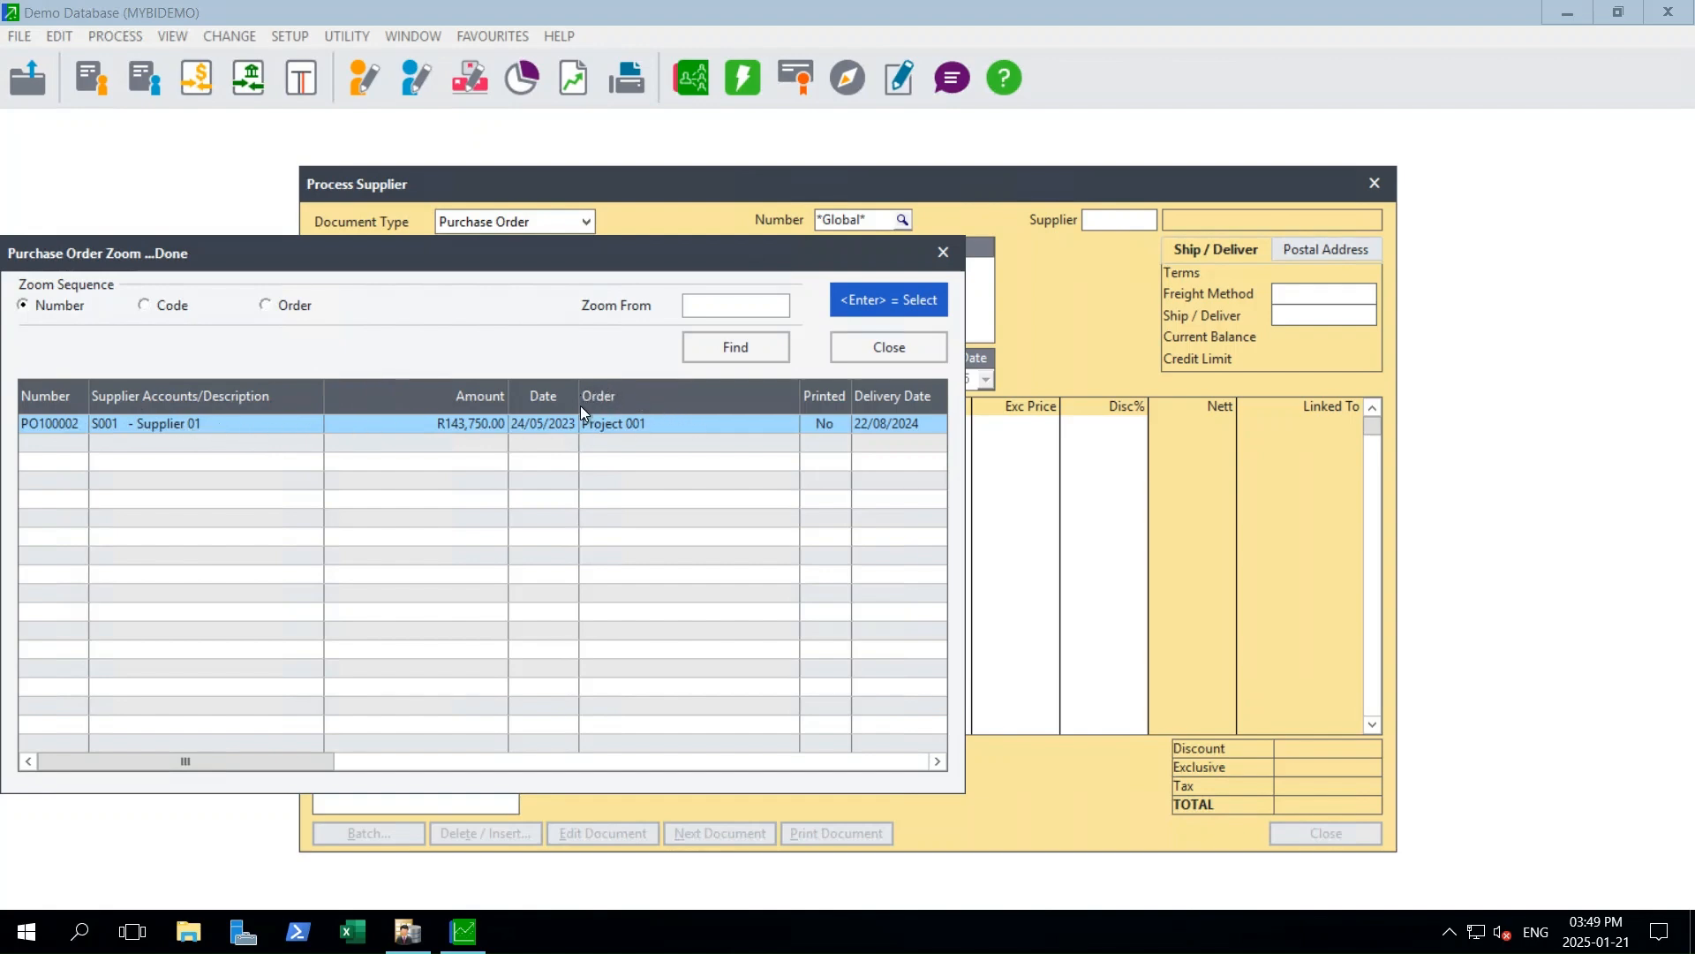
left_click(898, 347)
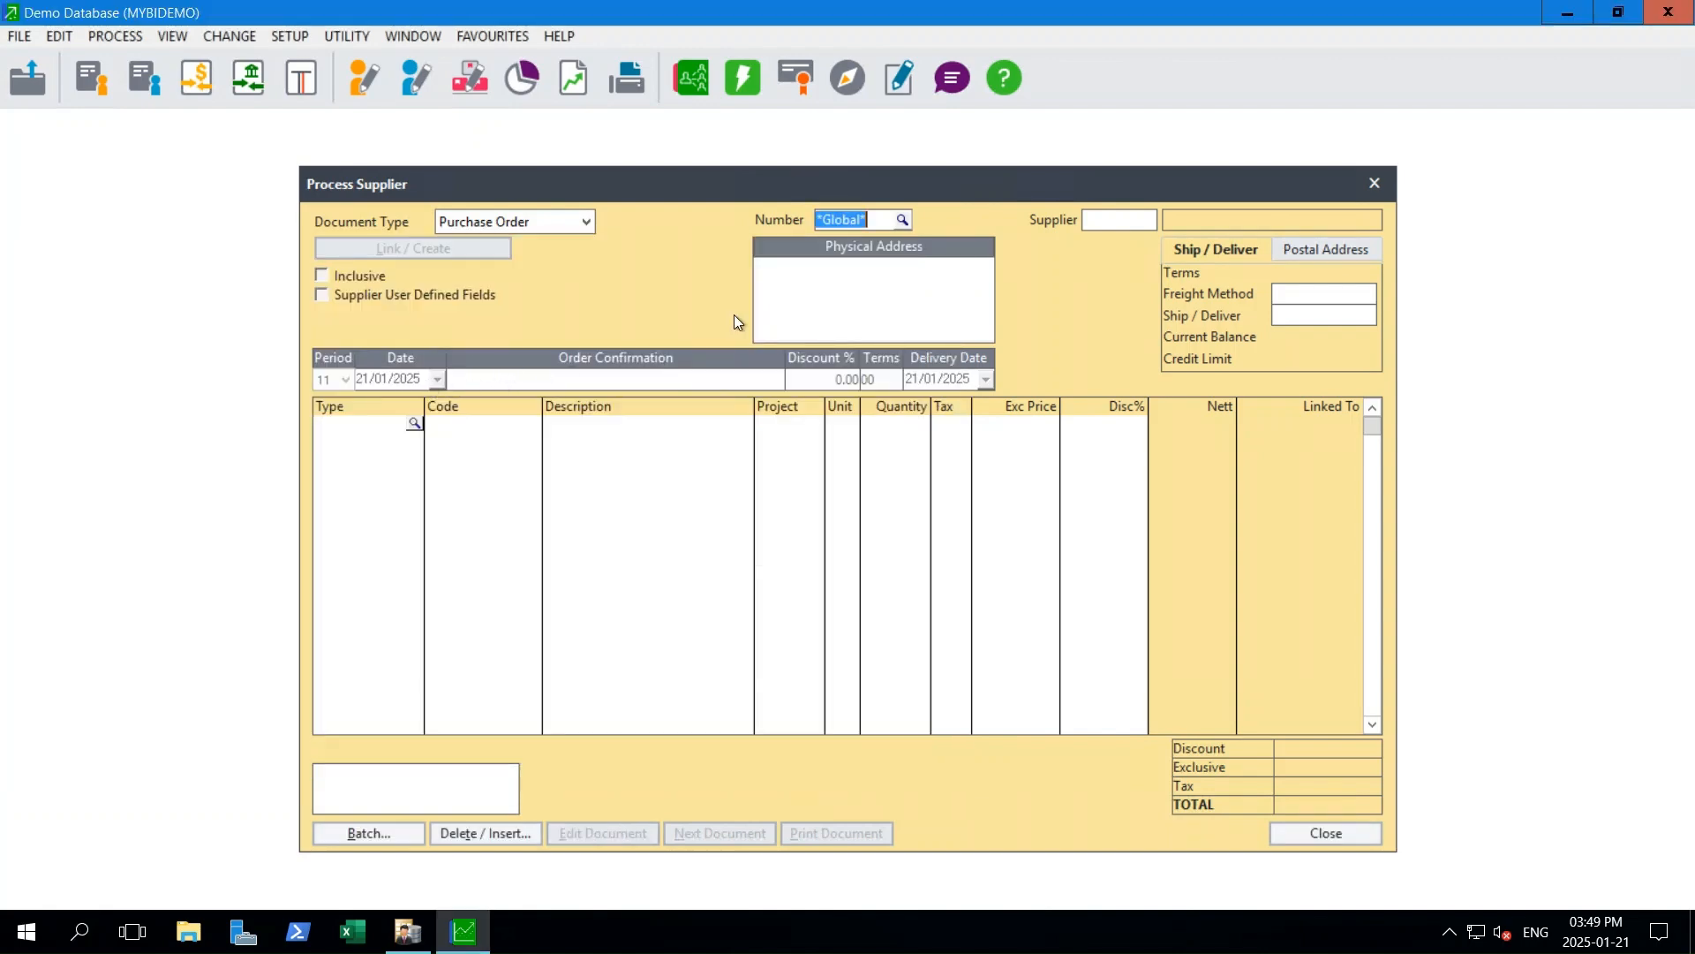
key("Tab")
type("S001")
key("Tab")
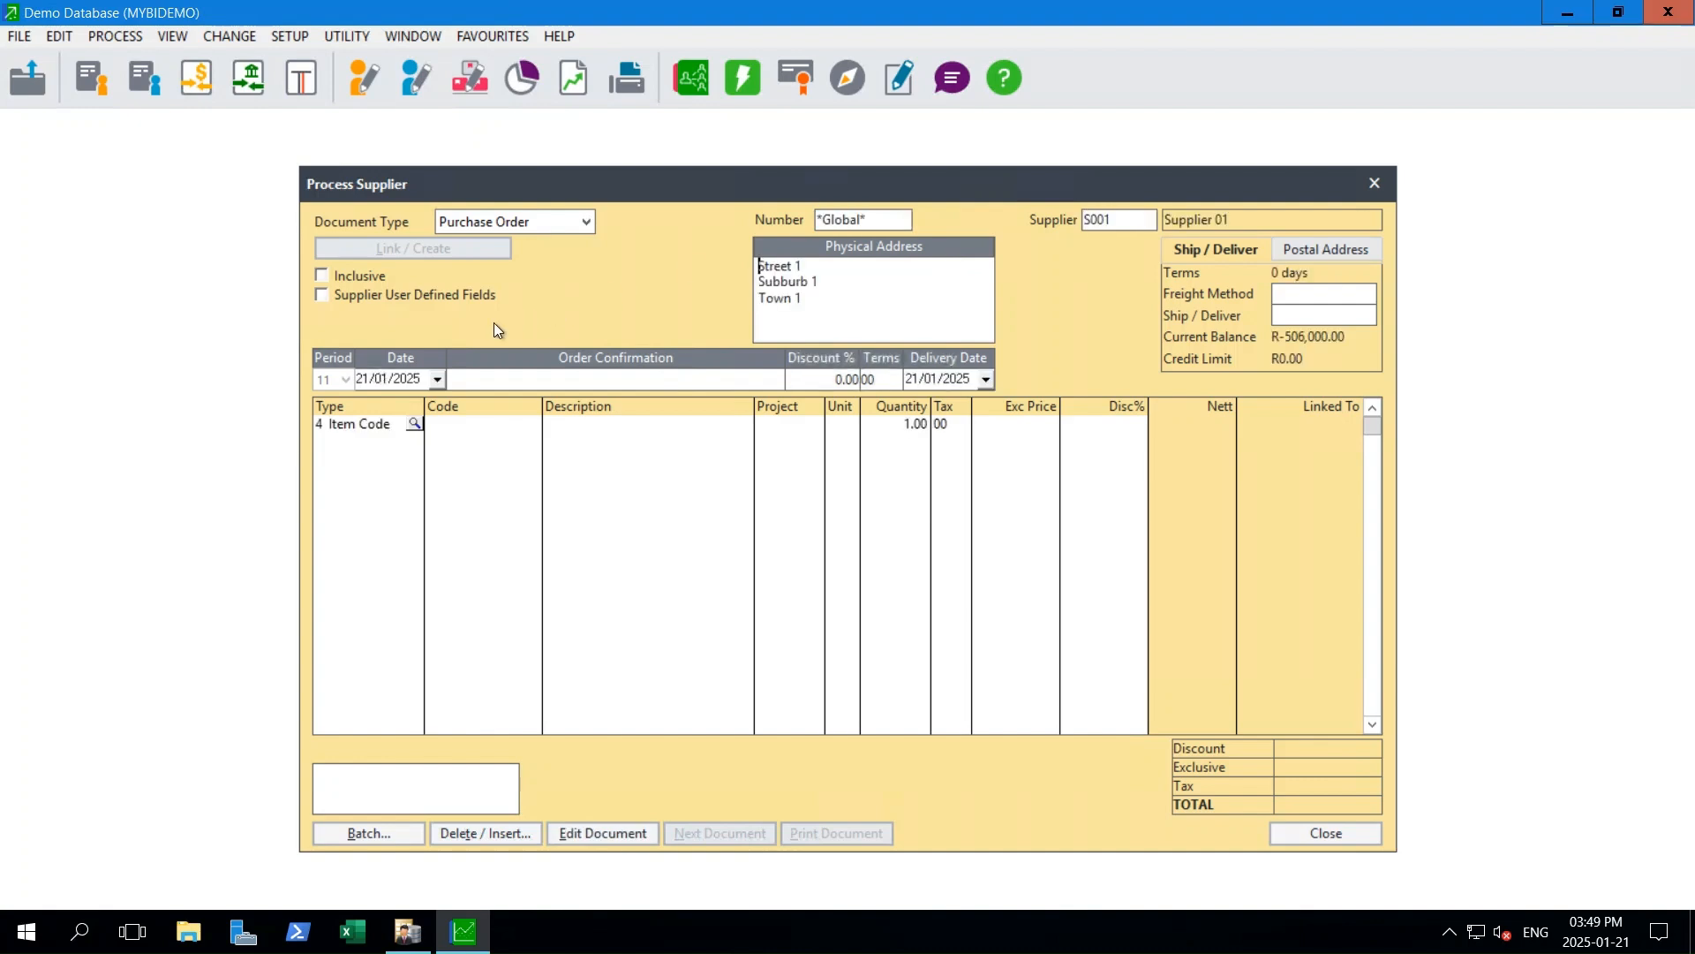
- Set the purchase order date to 01/12/2024 and enter ITEM002 as the order confirmation reference
left_click(437, 379)
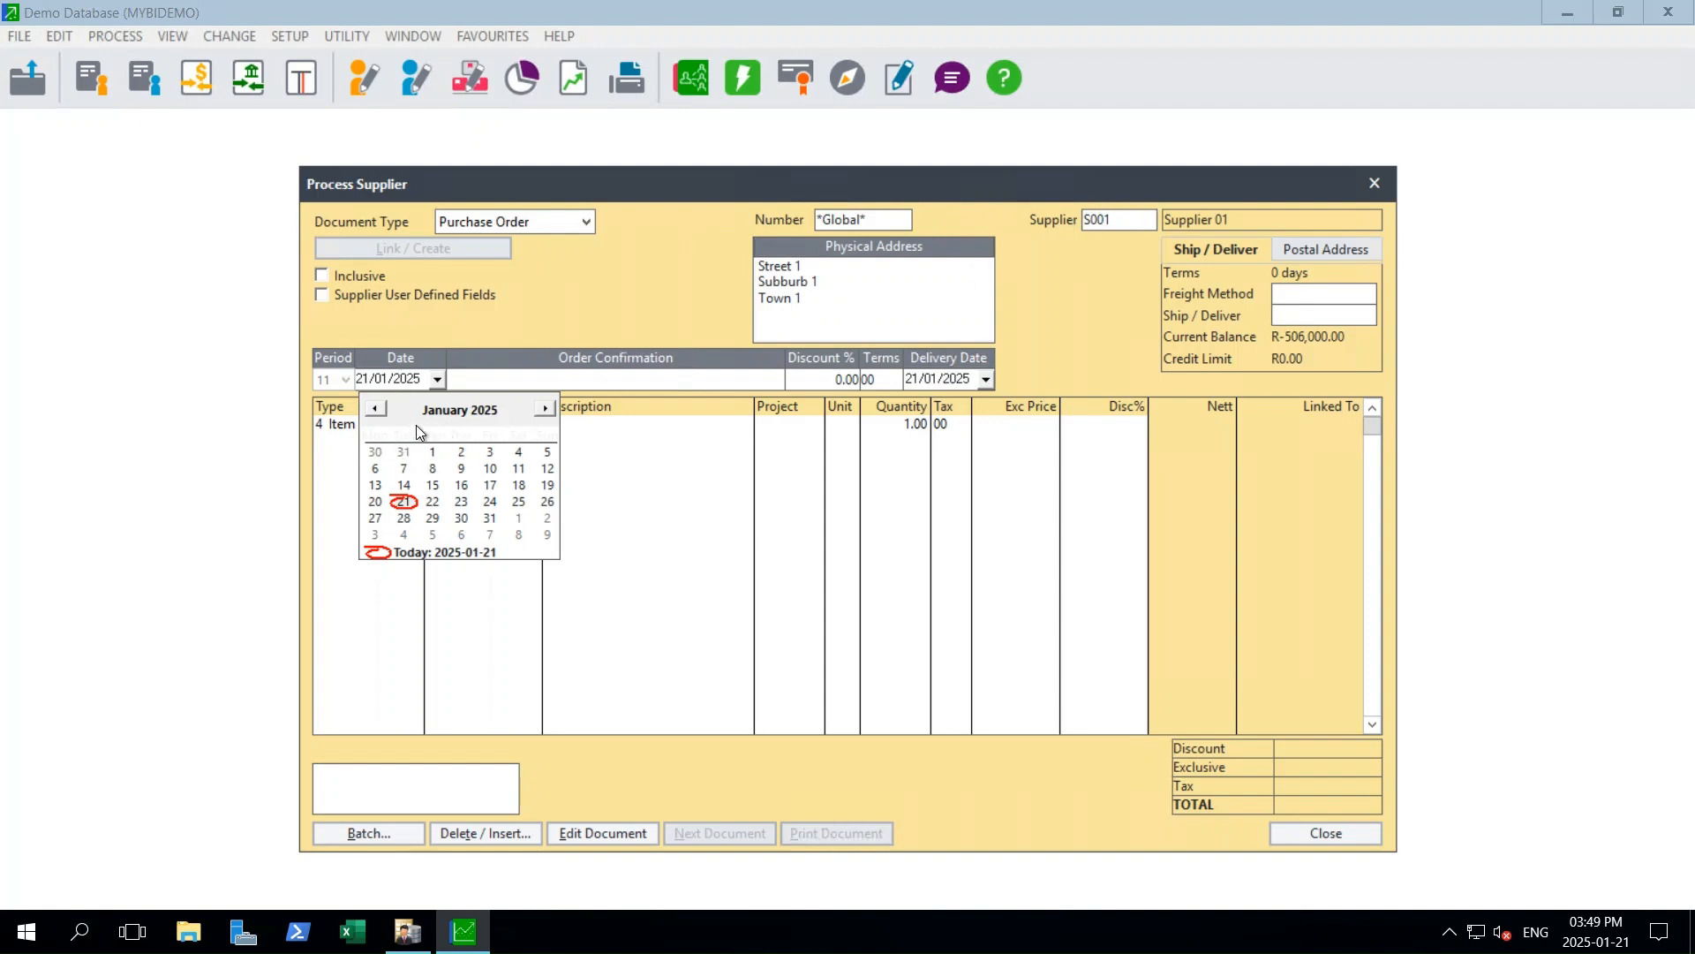
left_click(375, 408)
left_click(549, 453)
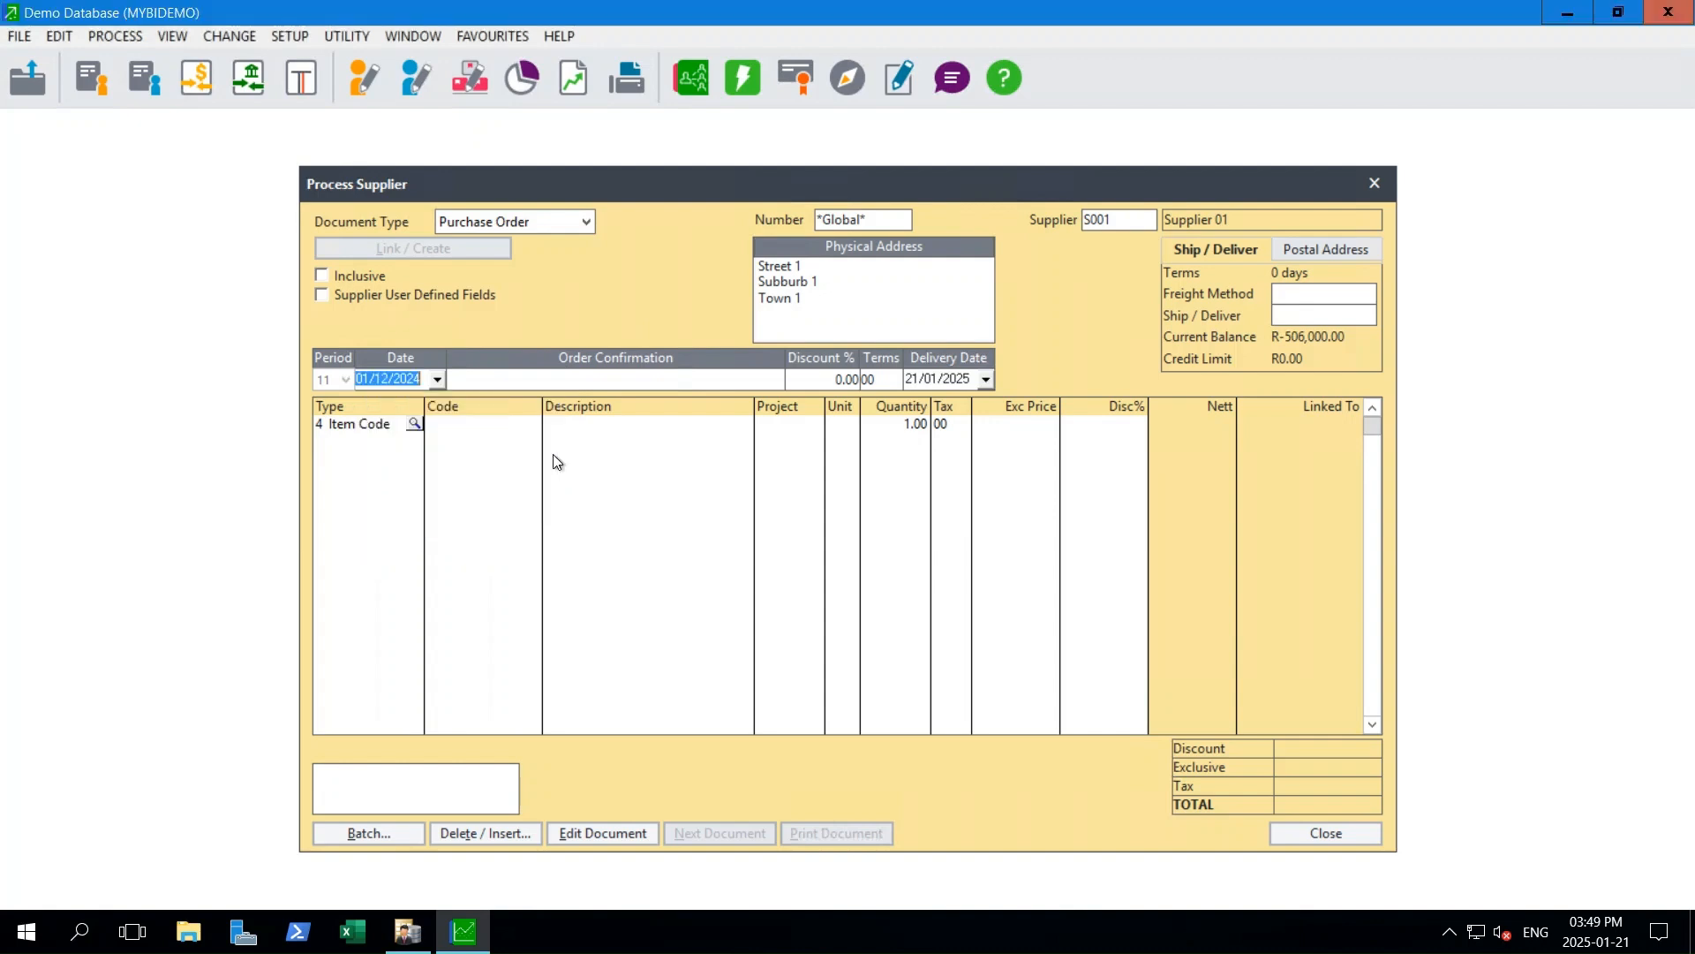
left_click(503, 378)
type("ITEM002")
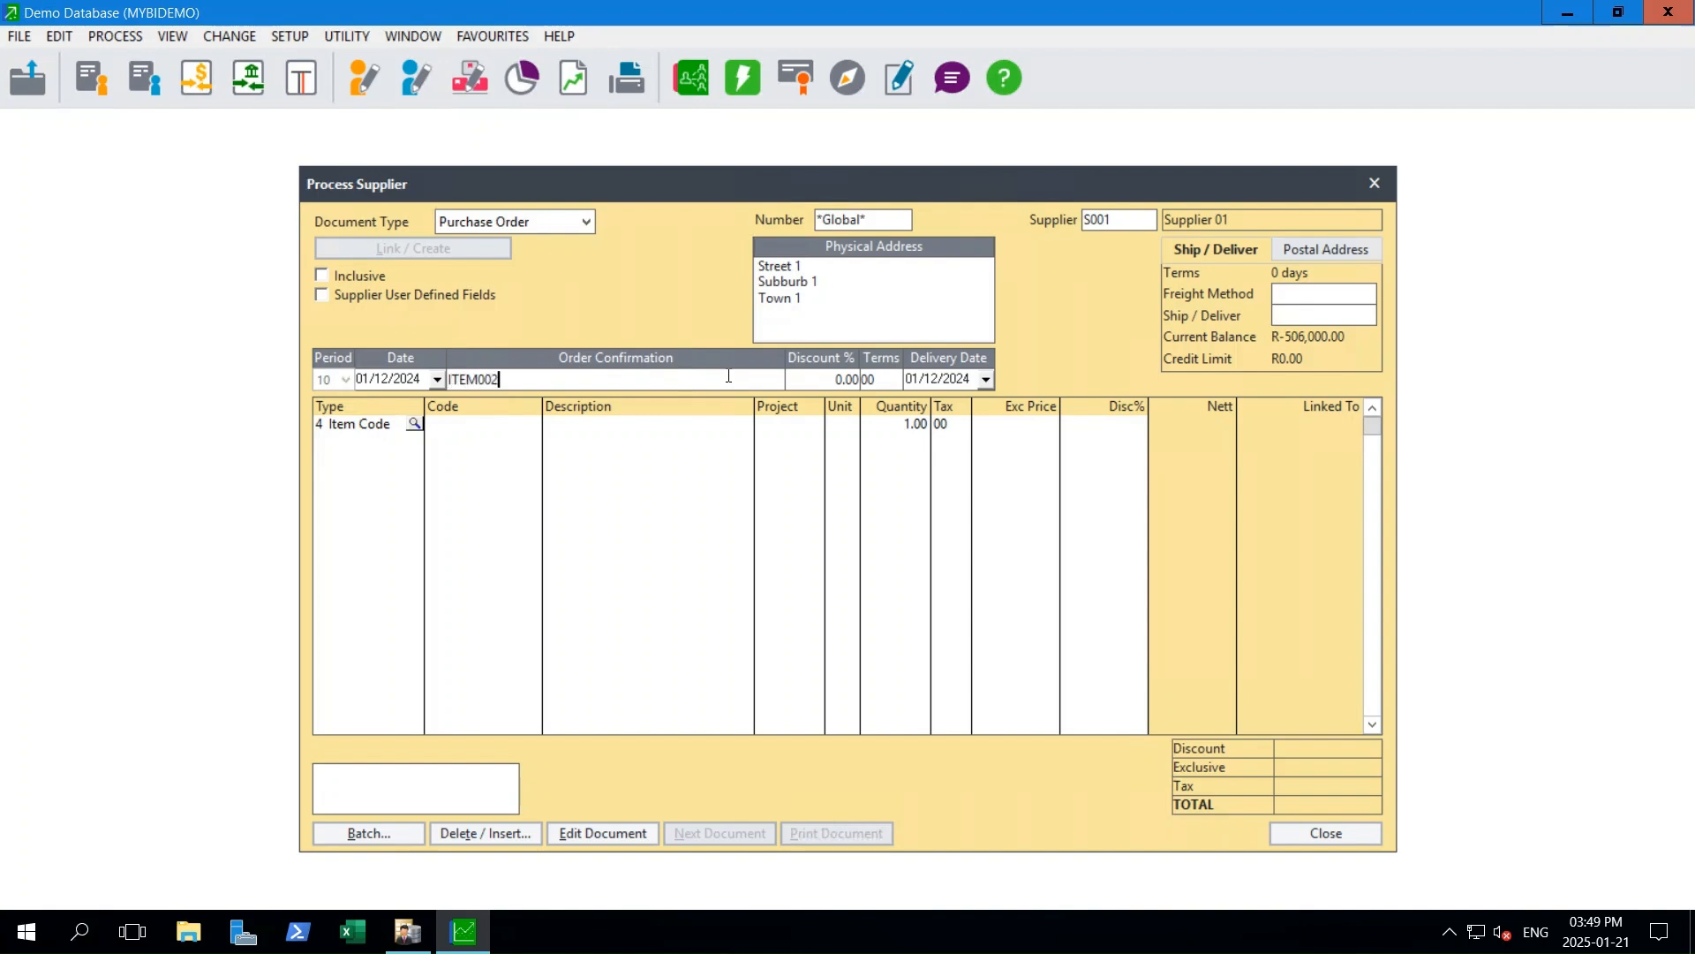
key("Tab")
- Set the purchase order's delivery date to 15/12/2024
left_click(892, 380)
left_click(946, 374)
left_click(986, 378)
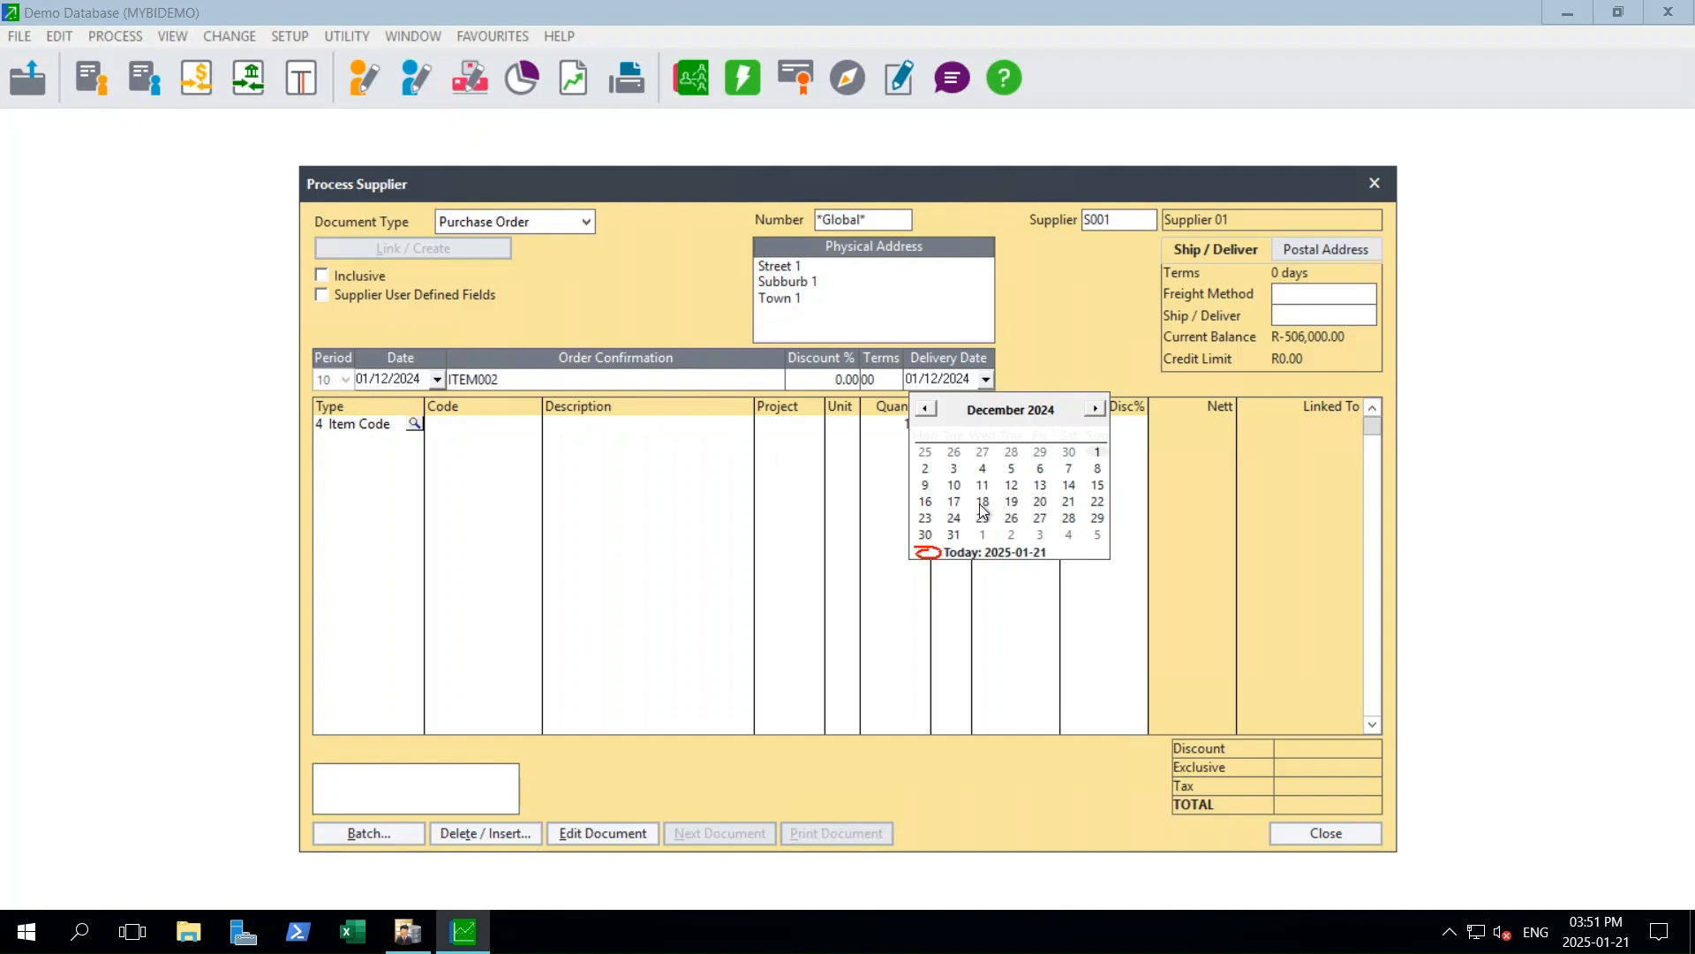
left_click(1095, 486)
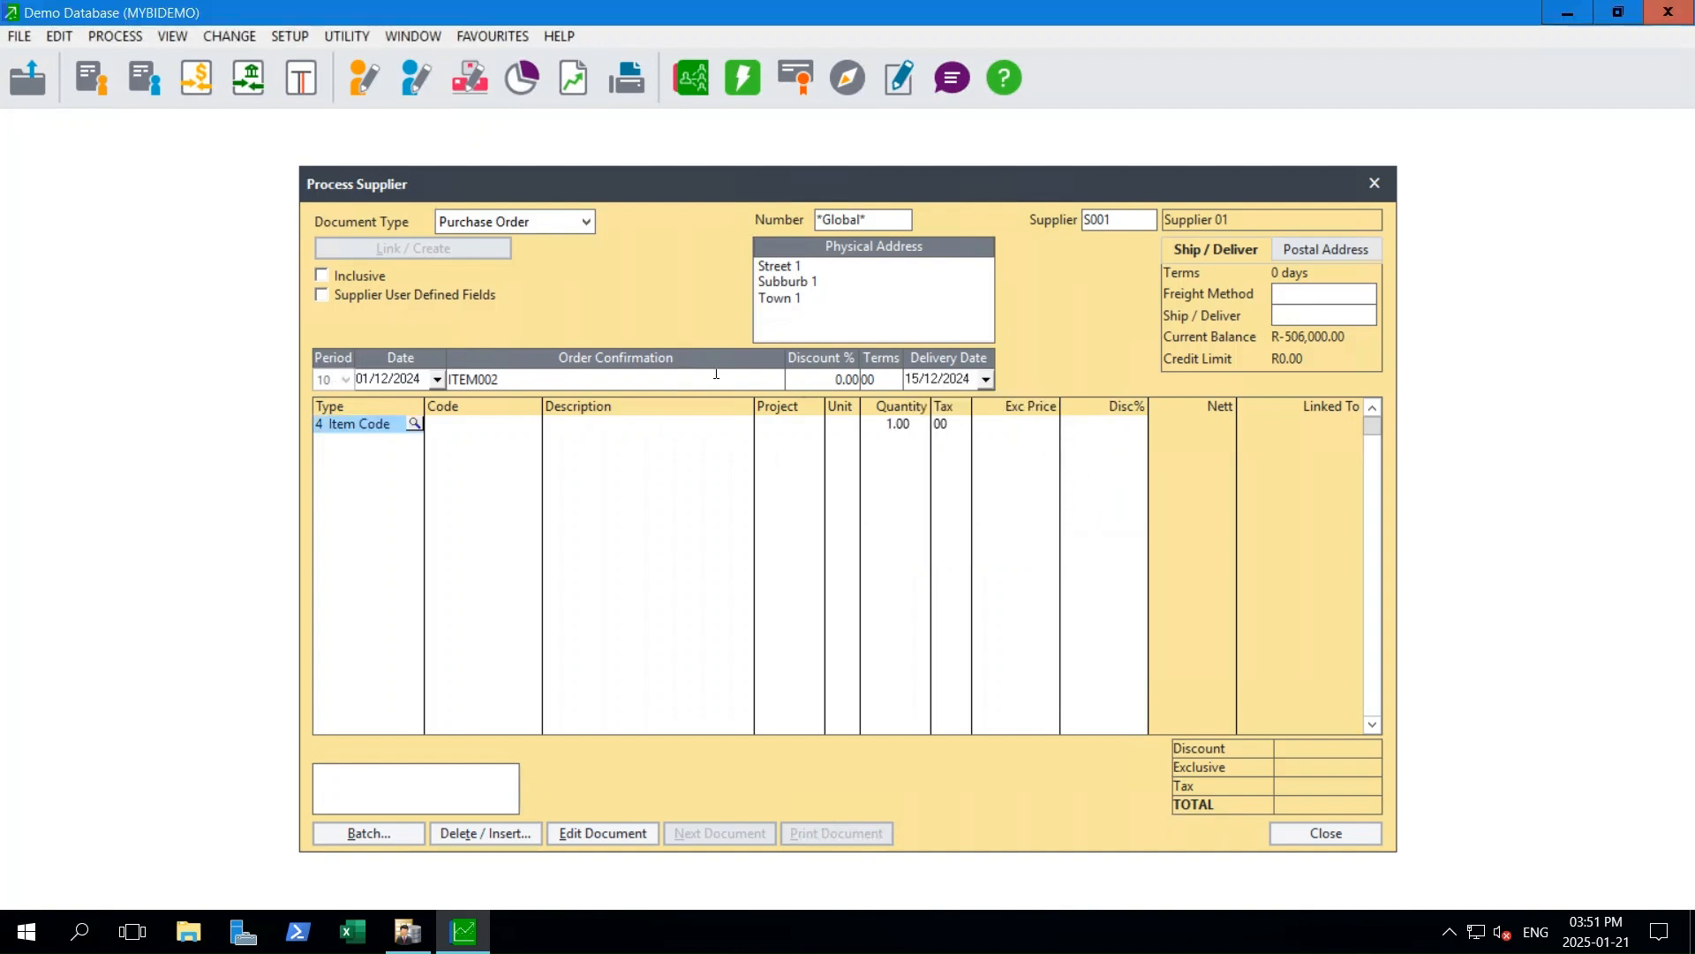
- Search the inventory for item02 and add ITEM02 to the first line of the purchase order
left_click(483, 427)
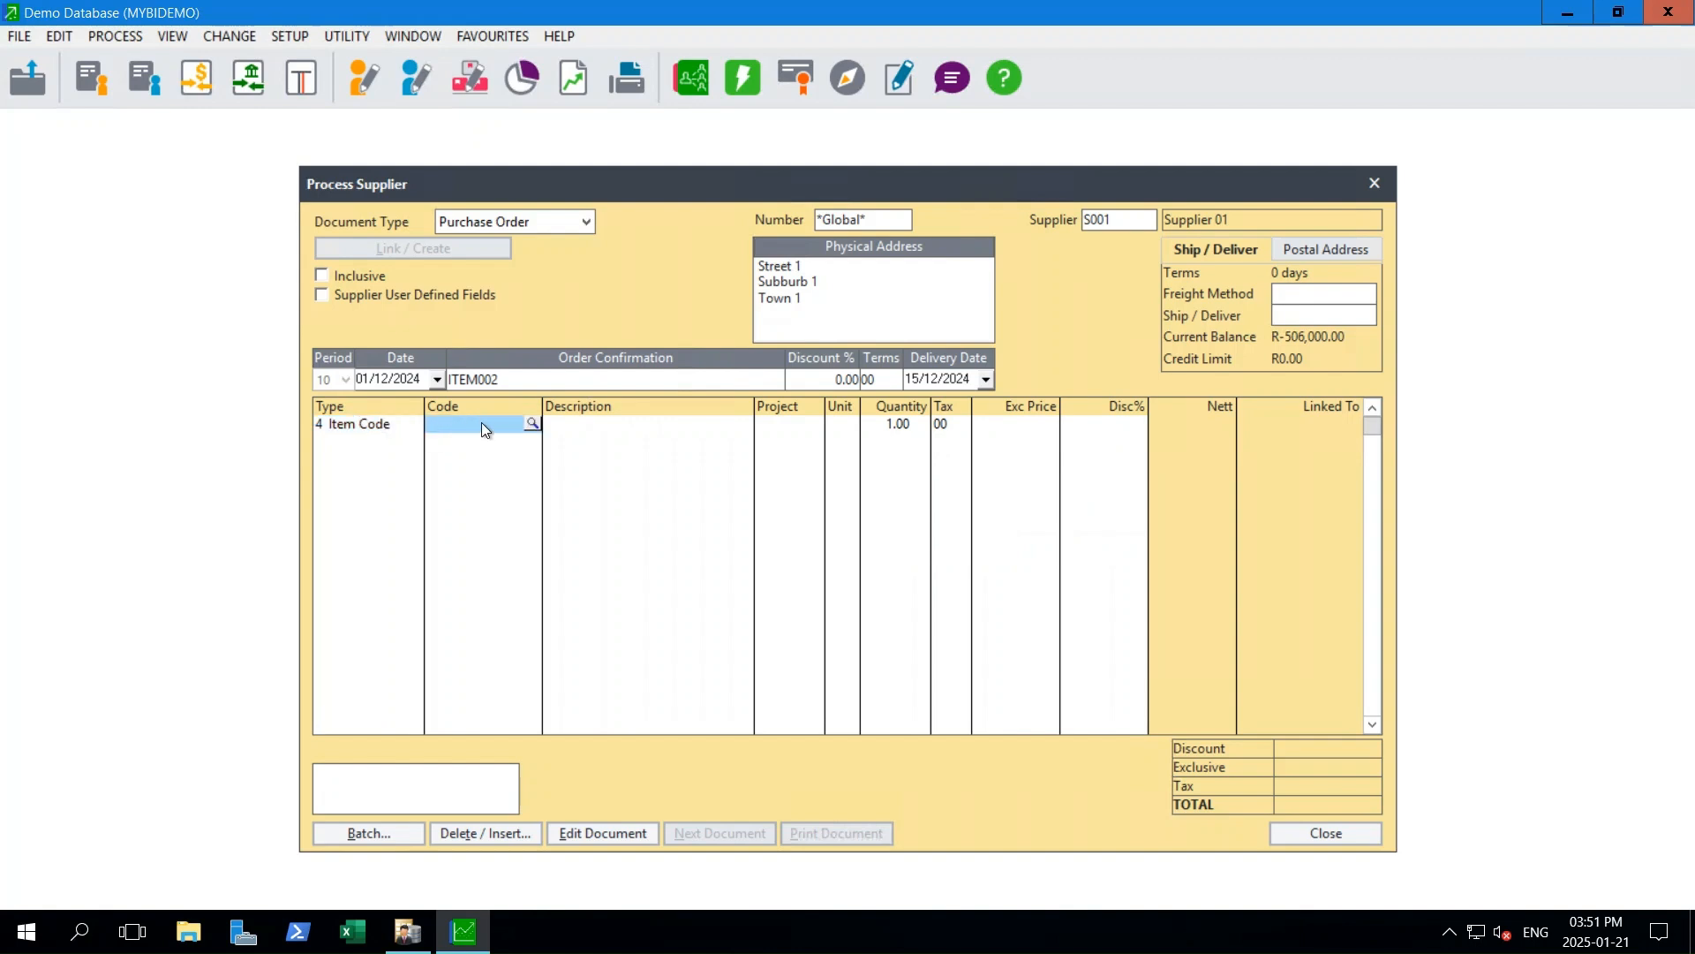
left_click(532, 425)
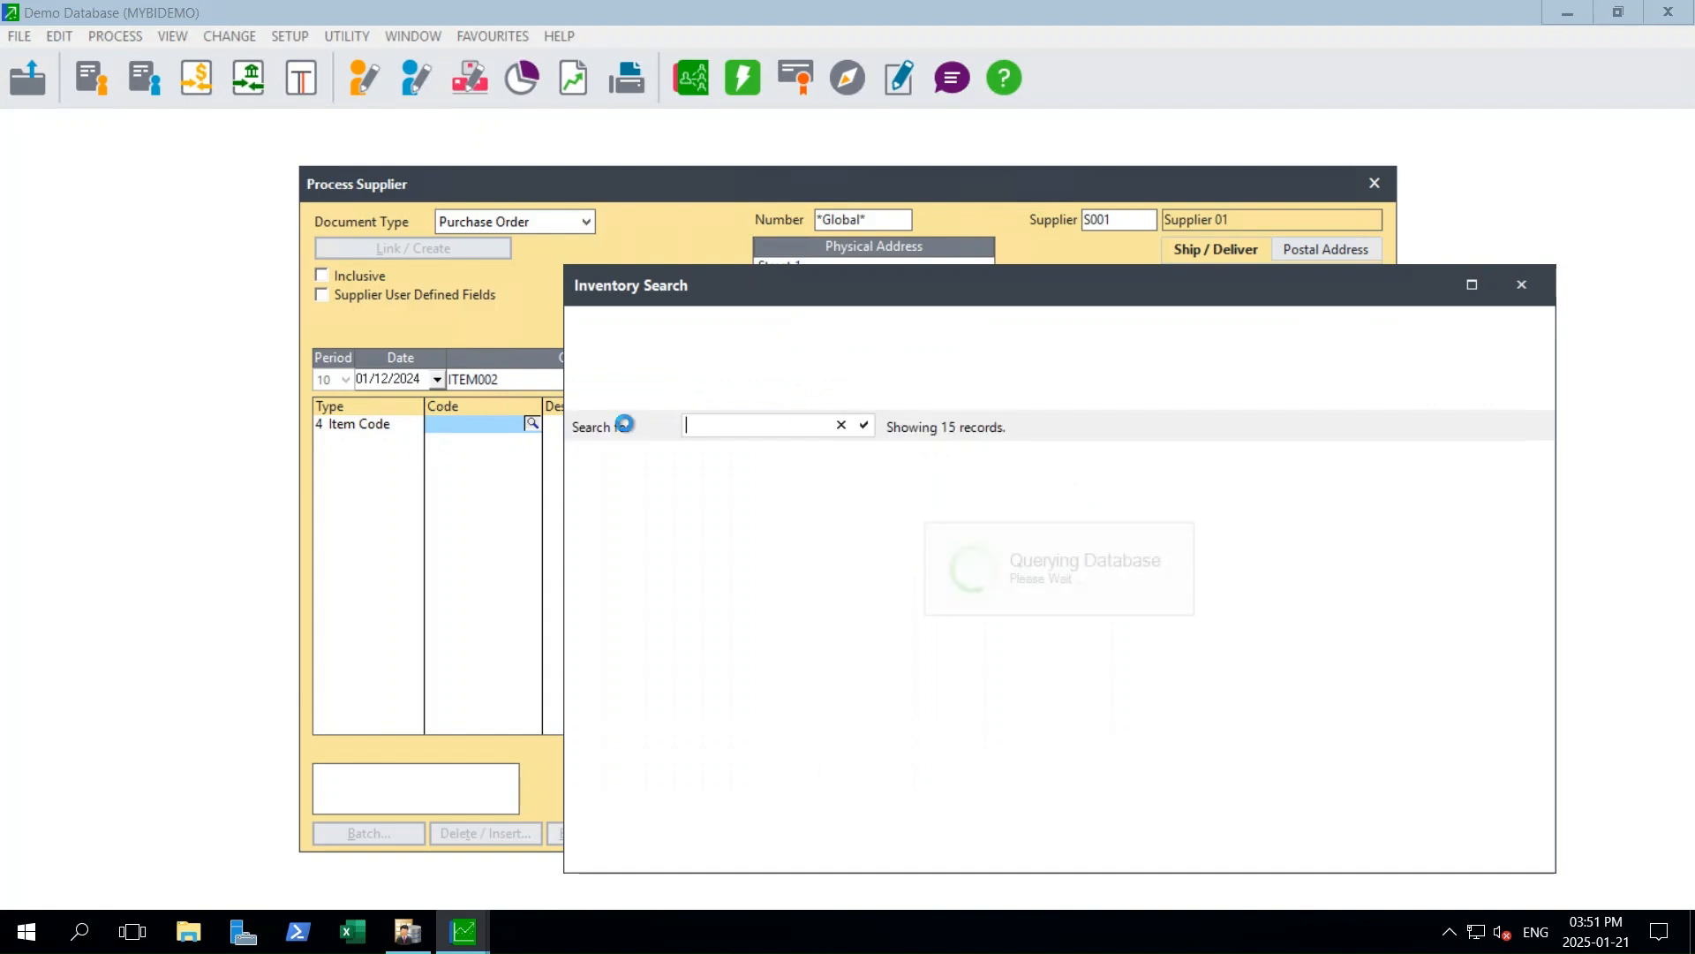
type("tem")
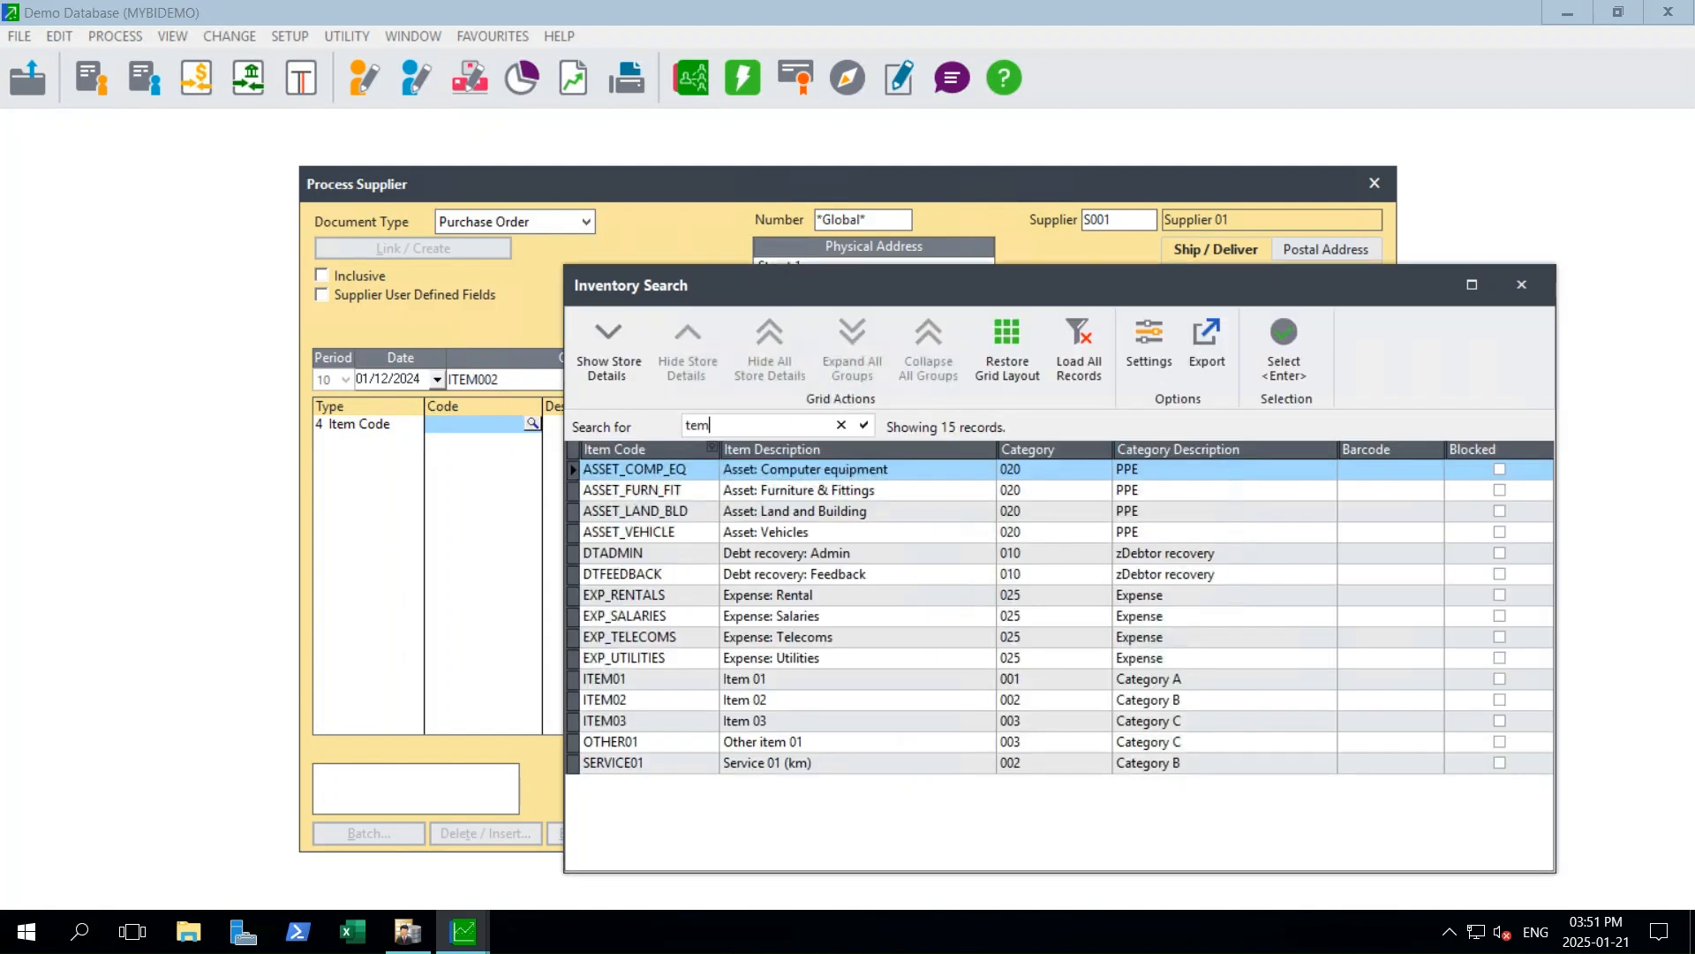
key("ctrl+a")
type("item02")
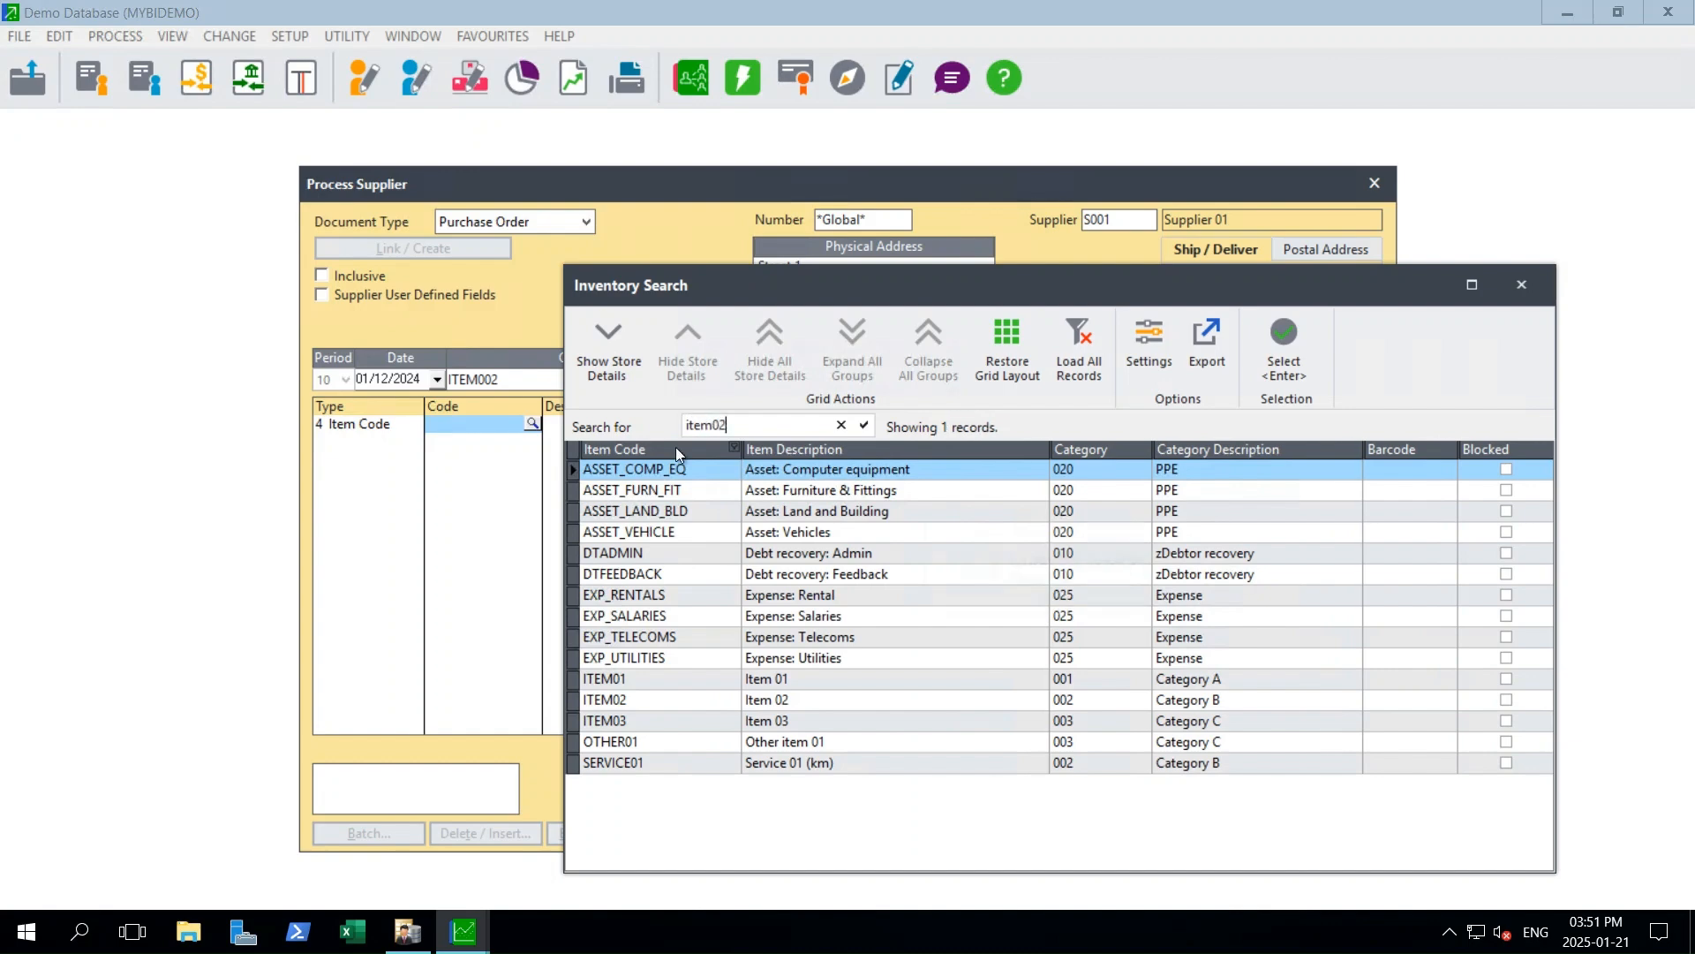
key("Return")
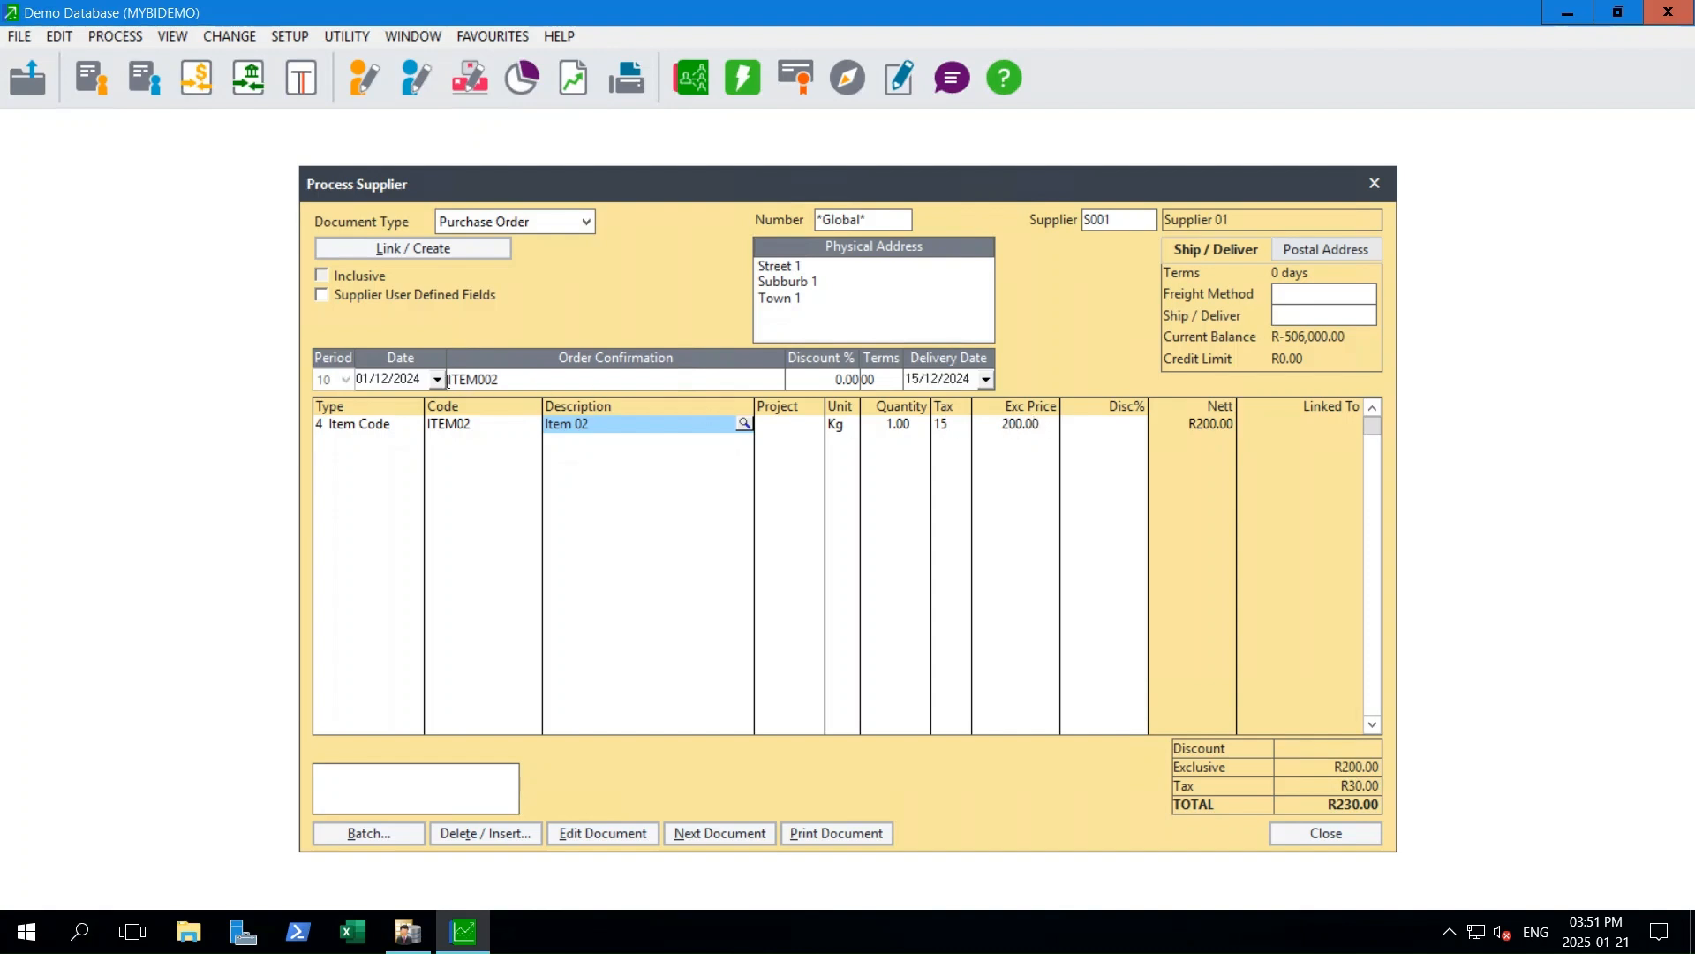
- Correct the order confirmation reference to ITEM02 and return to the description on the ITEM02 line
left_click(486, 379)
left_click(486, 380)
key("BackSpace")
key("Tab")
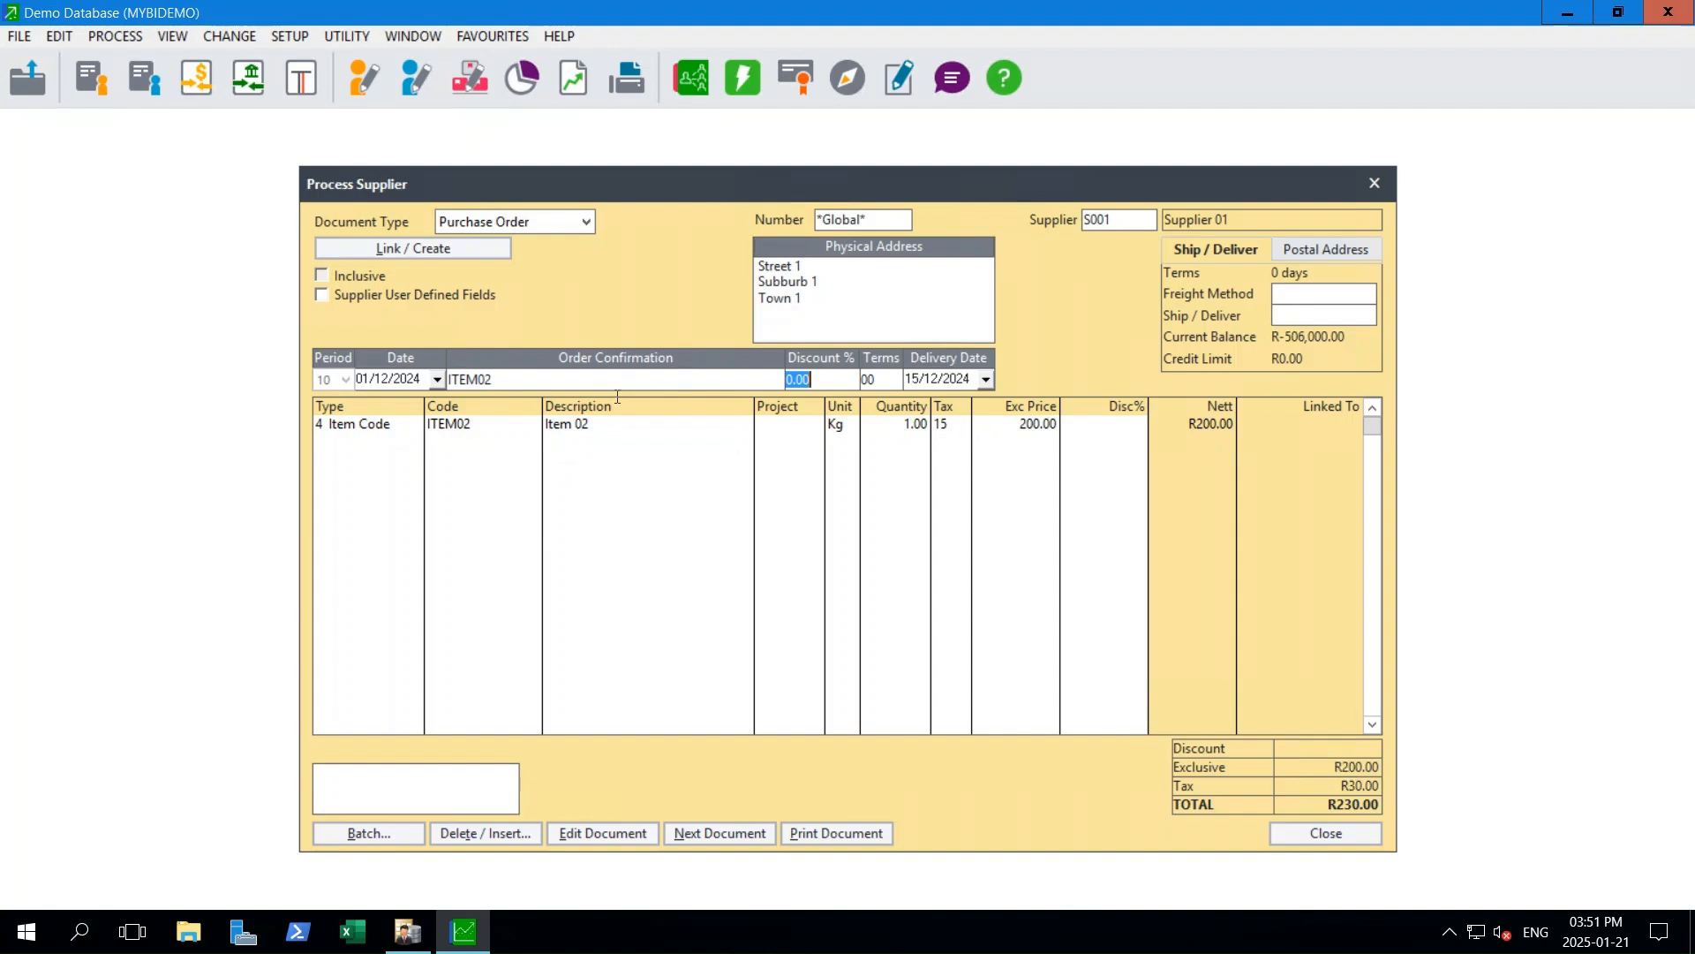
left_click(598, 429)
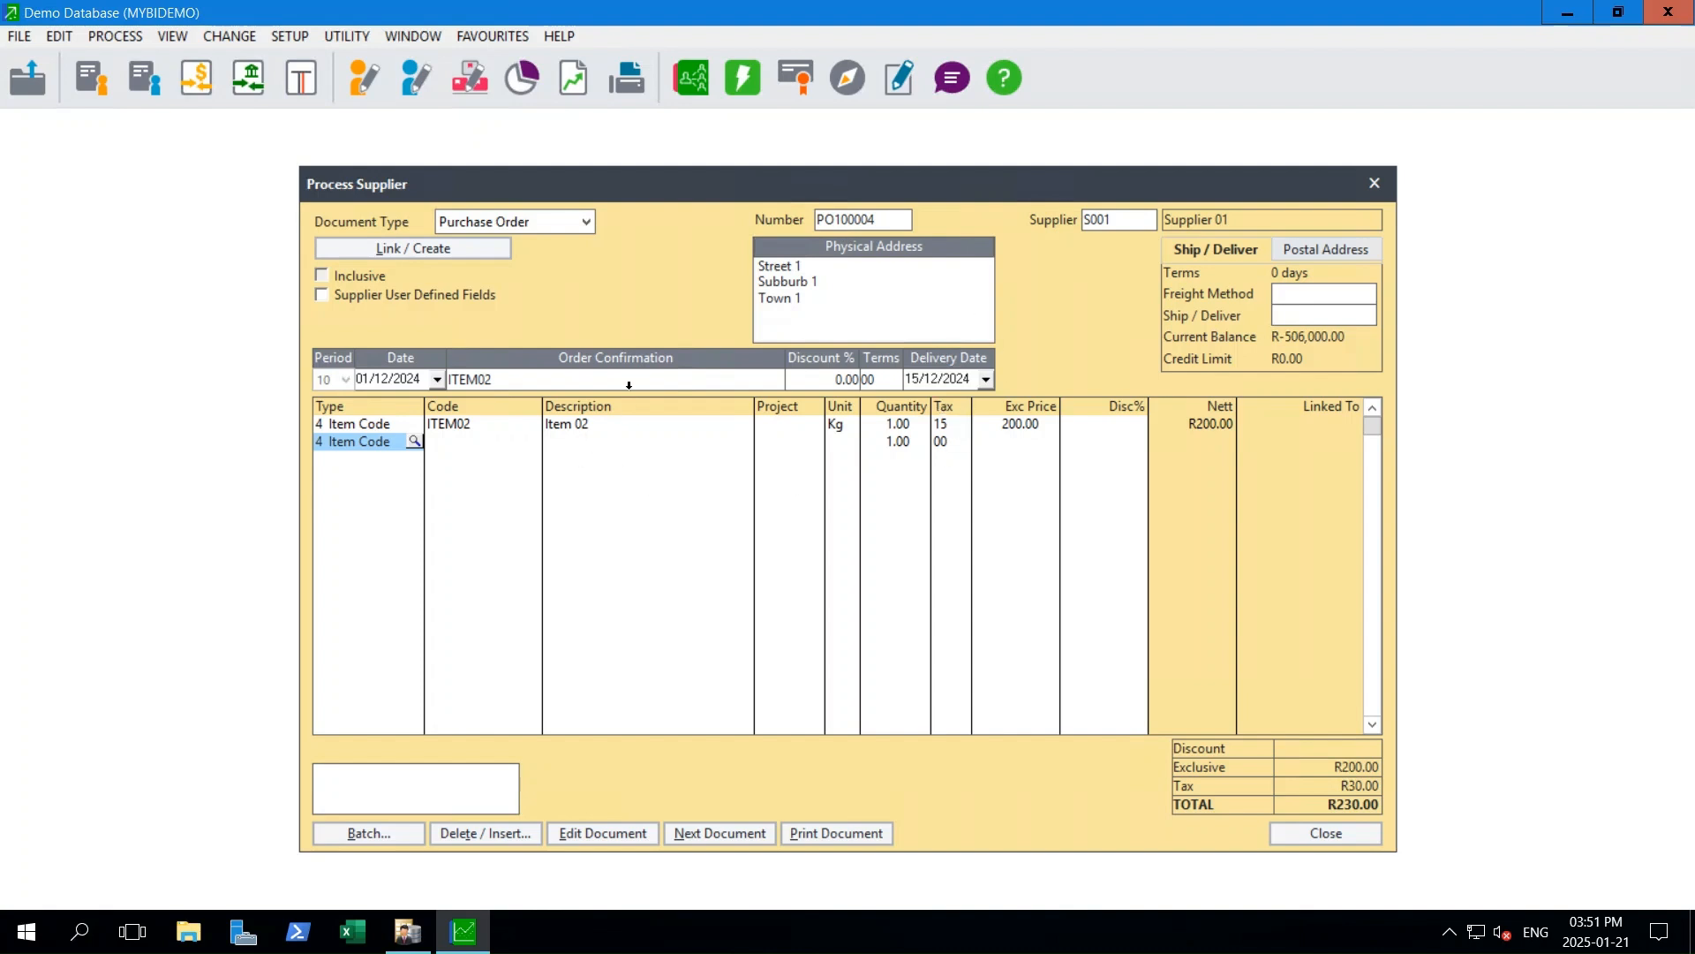
- Find the ITEM02 purchase order for Supplier 01 among the existing orders and reopen it
left_click(903, 219)
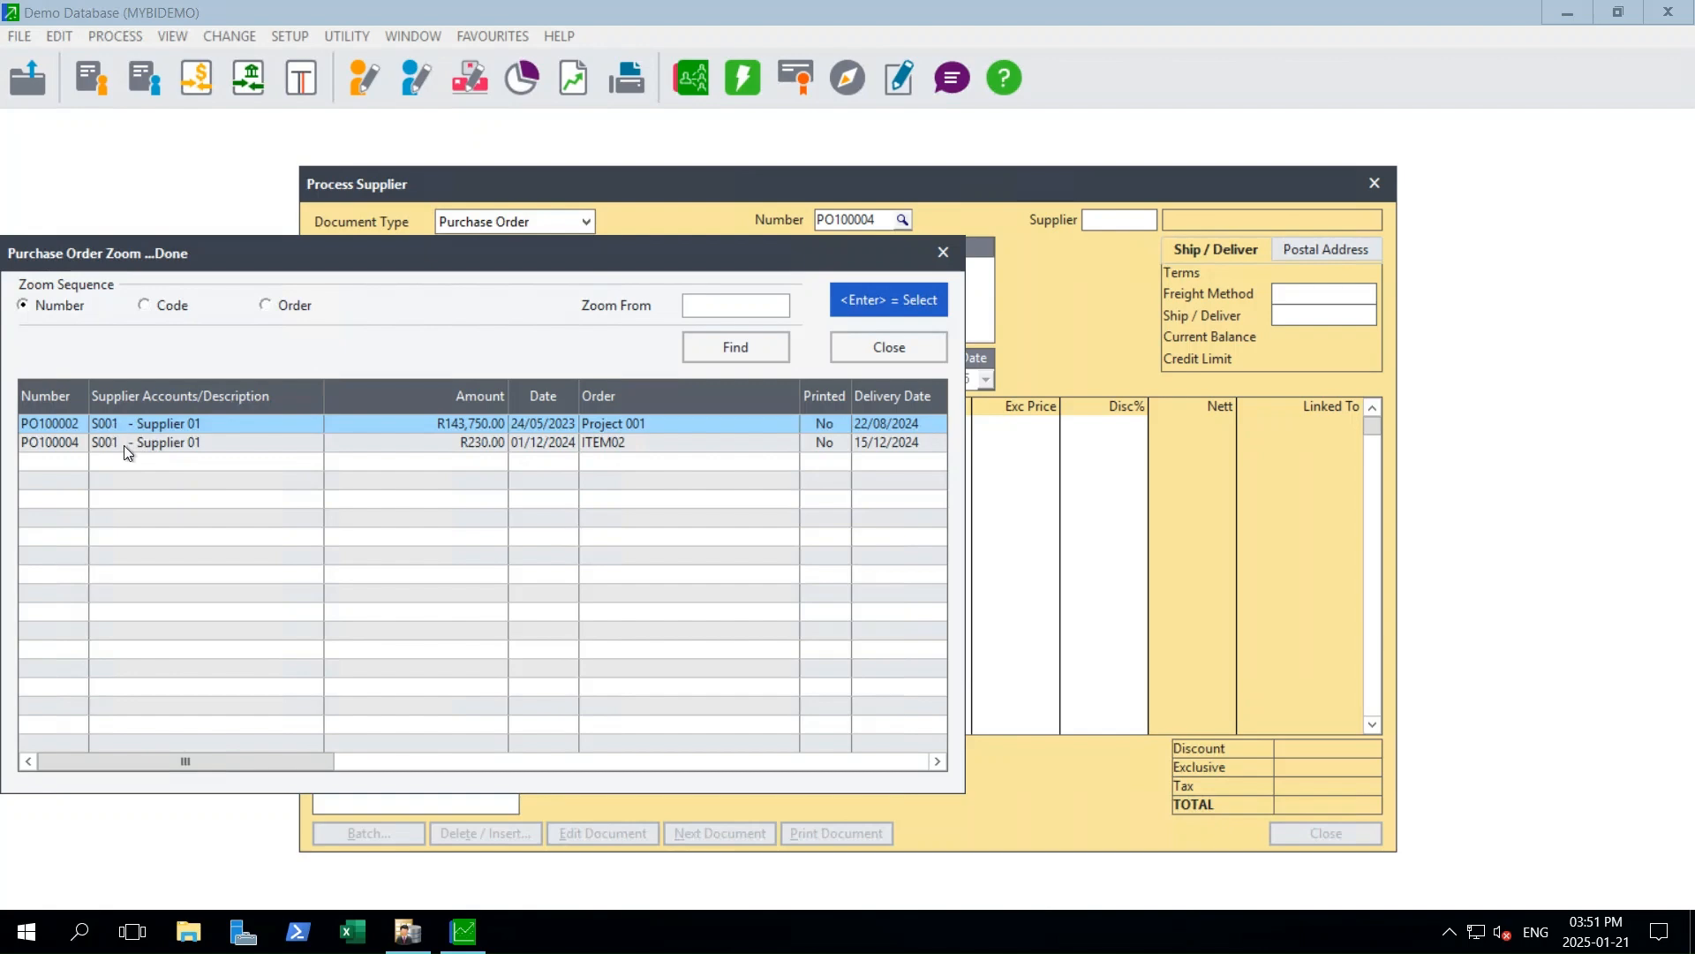
double_click(192, 447)
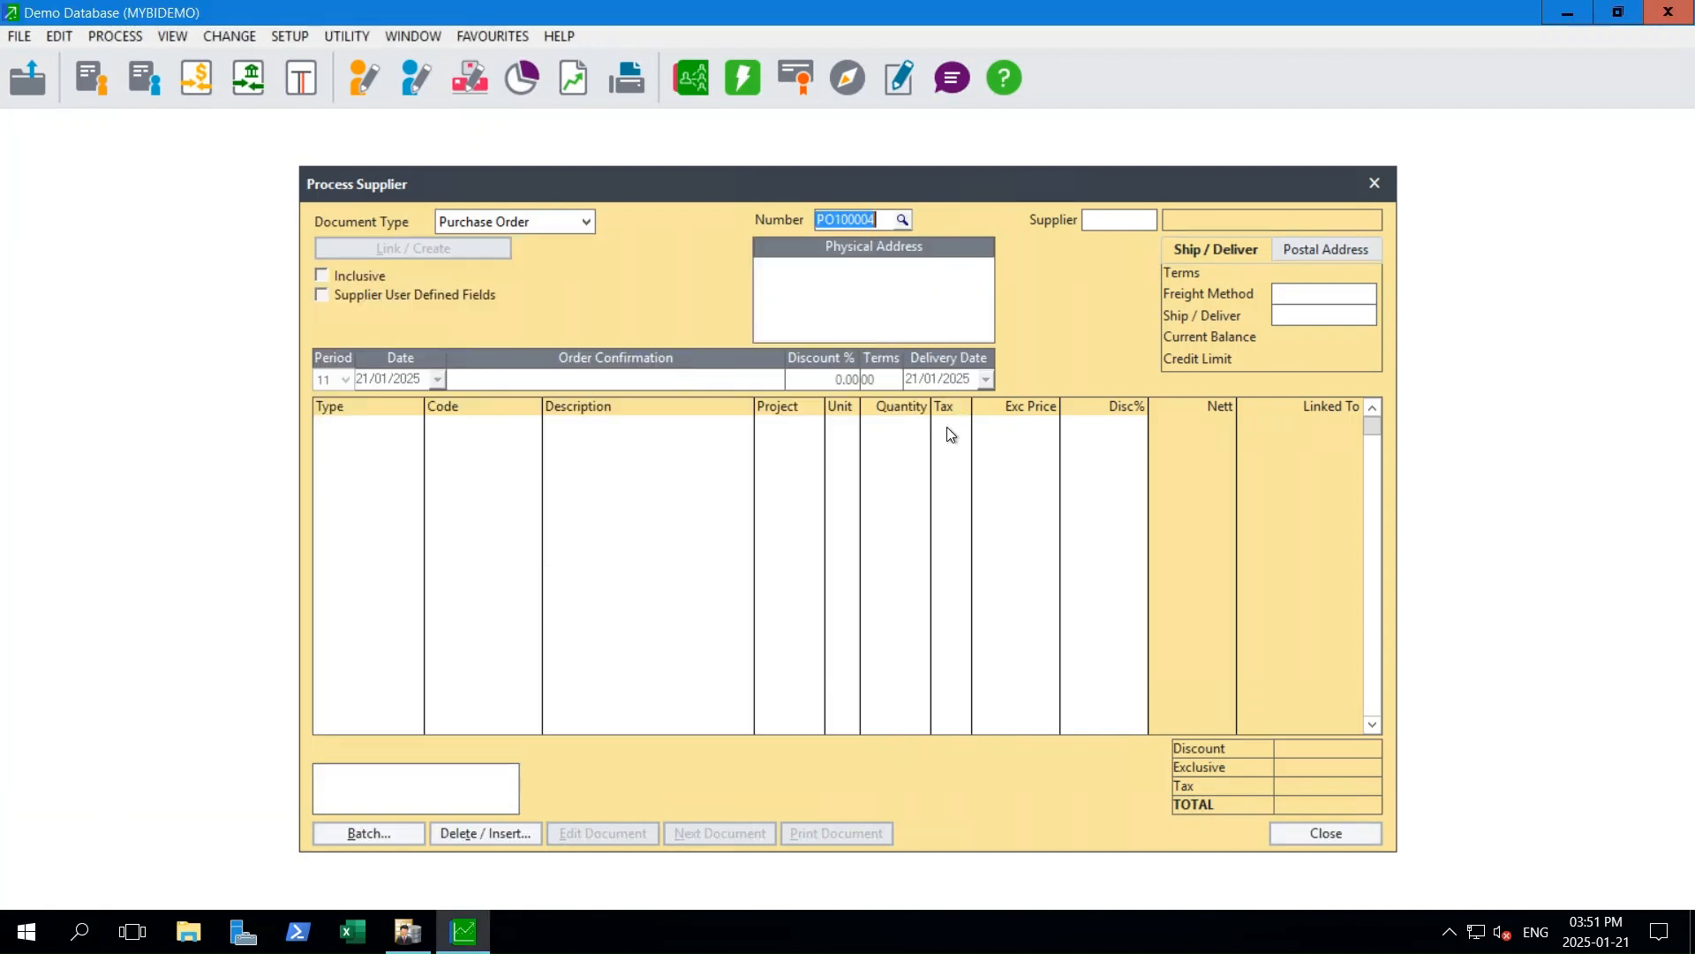
key("Tab")
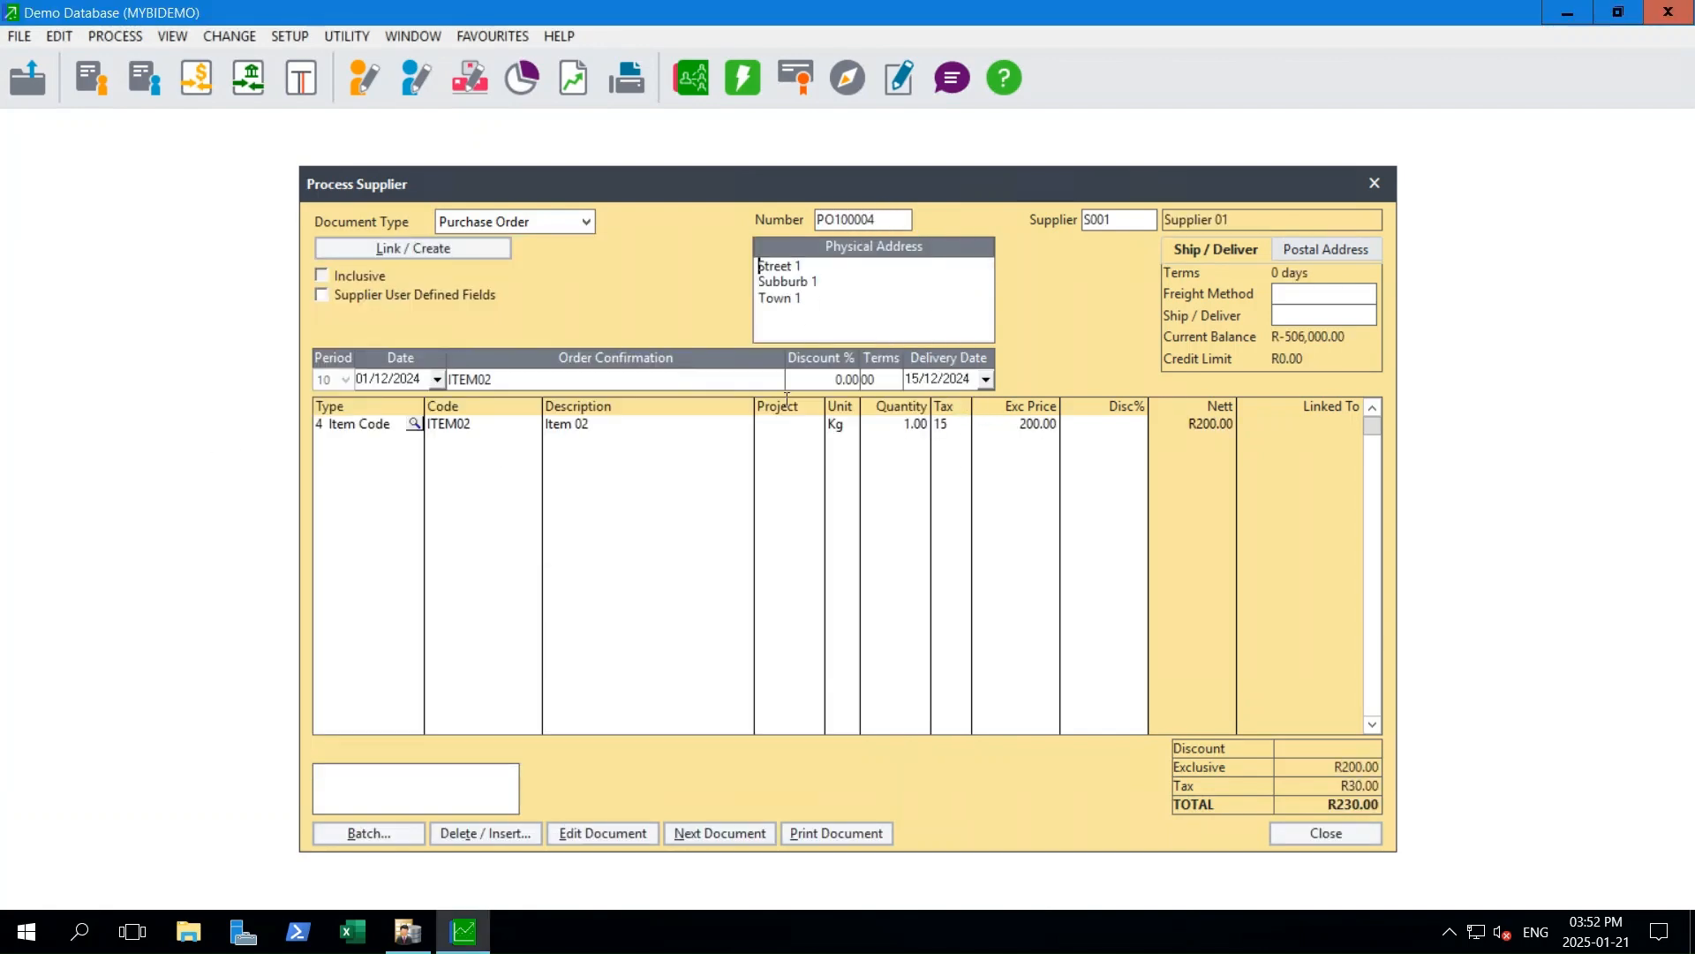
- Examine the ITEM02 line's code, description, quantity, tax, exclusive price and discount fields without editing them
left_click(452, 426)
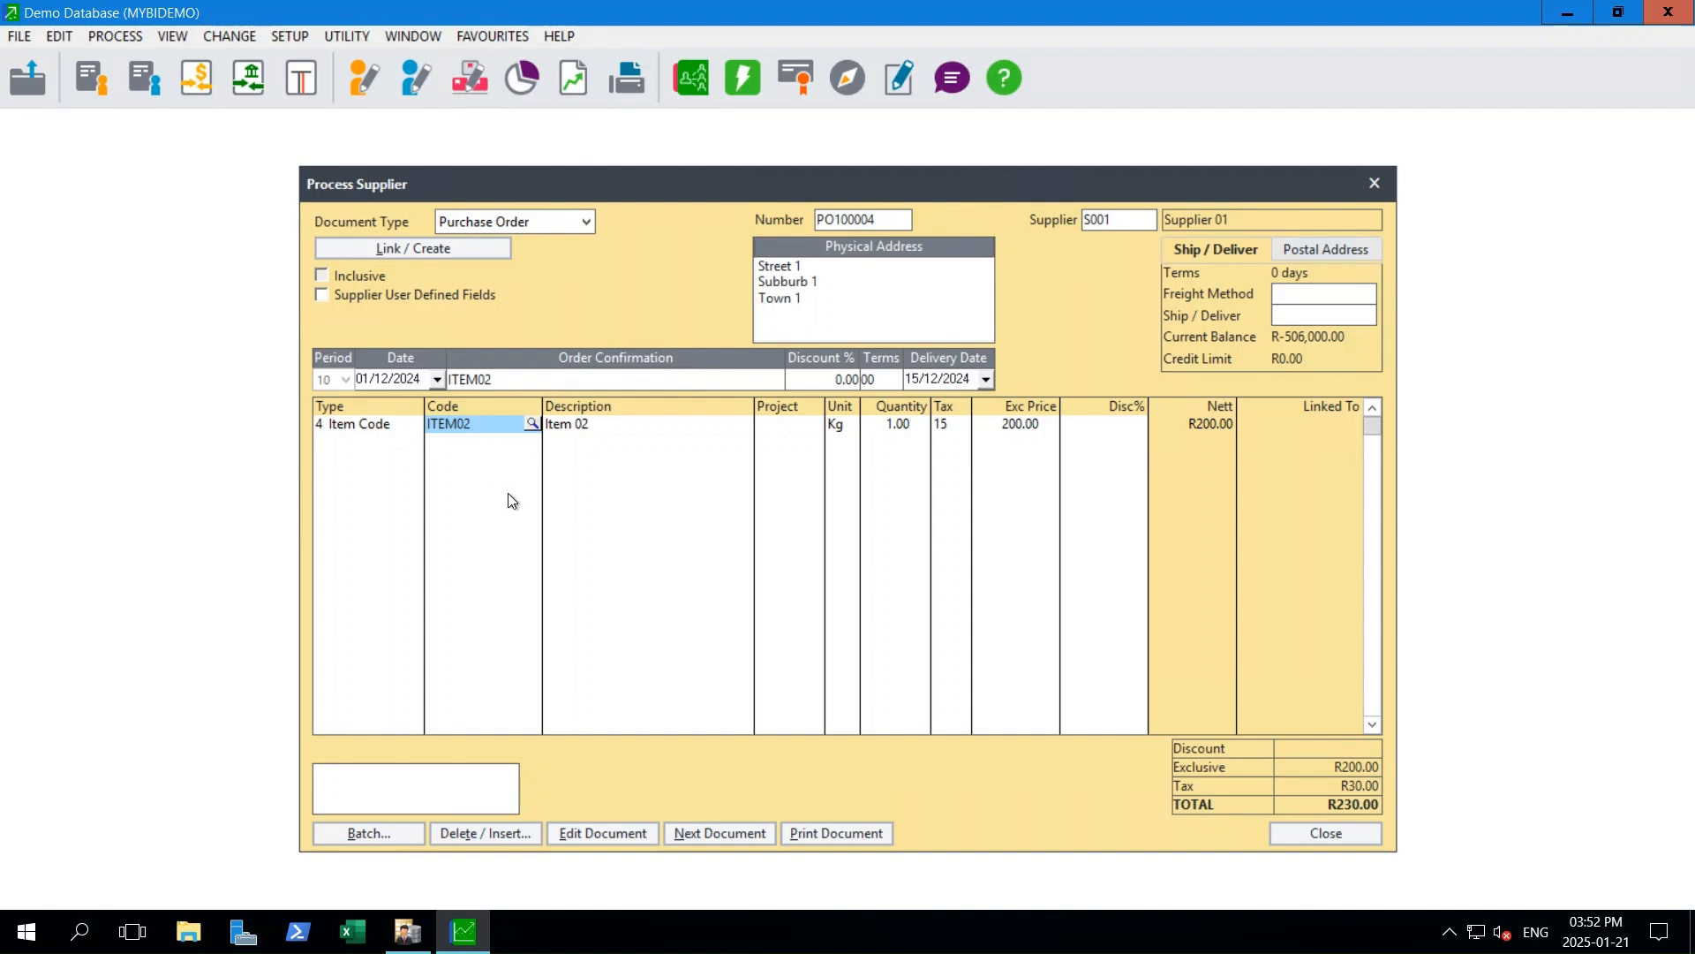
key("Tab")
key("Tab")
key("Tab")
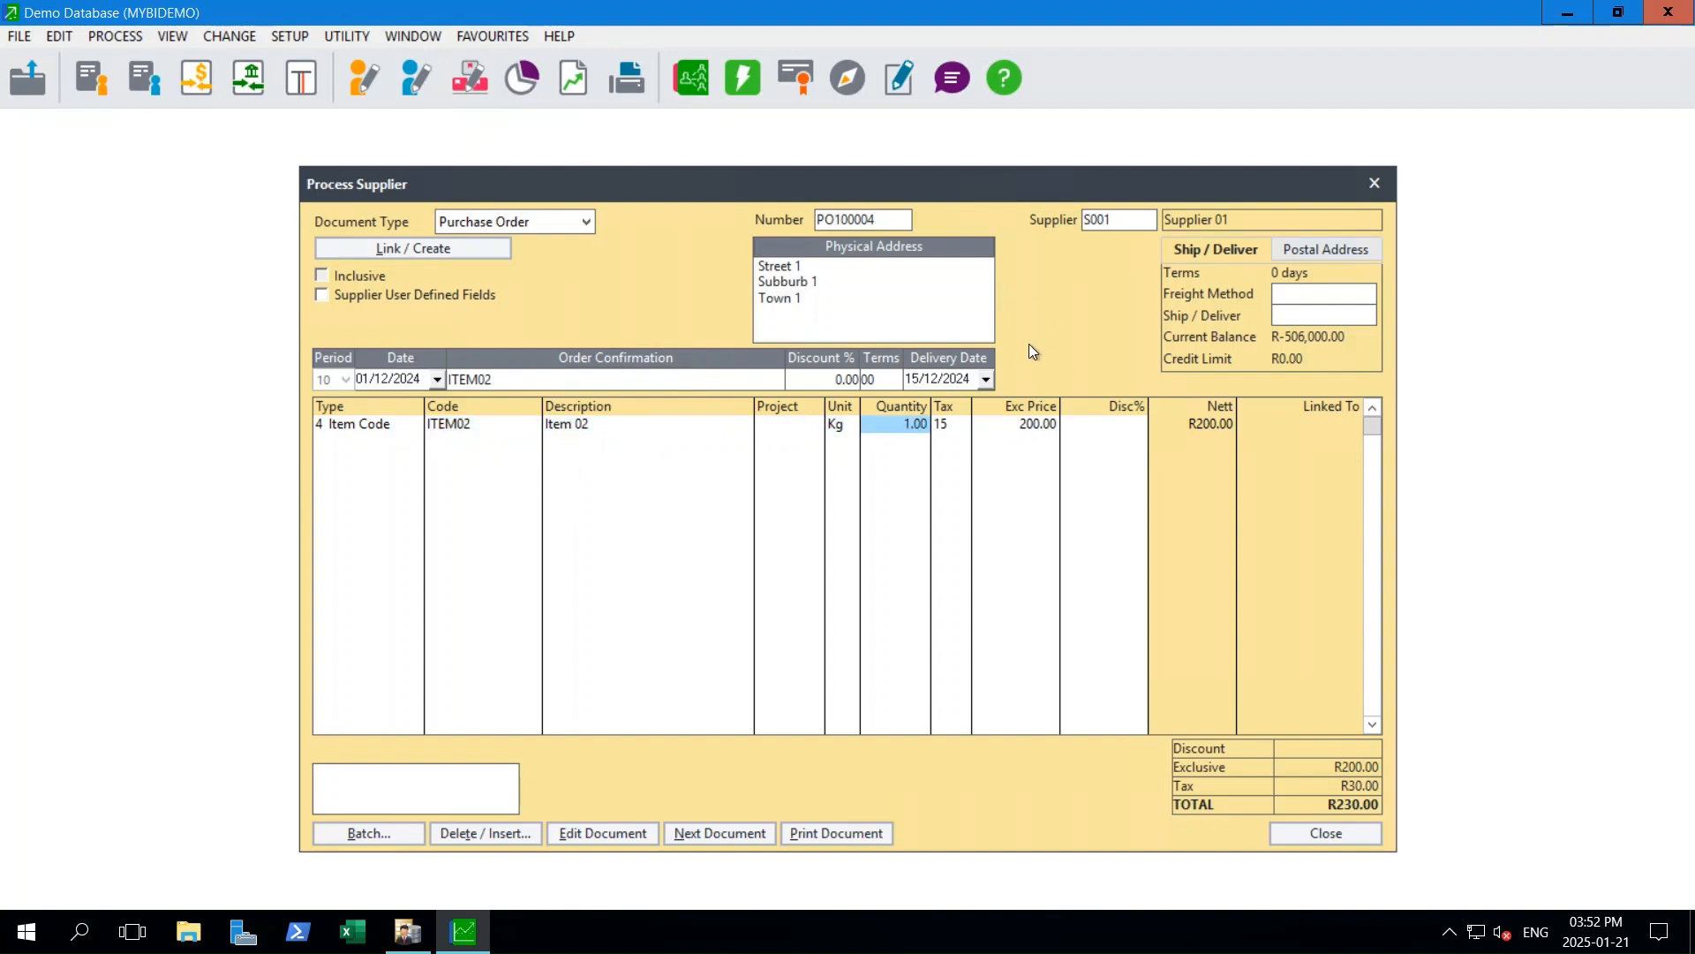
key("Tab")
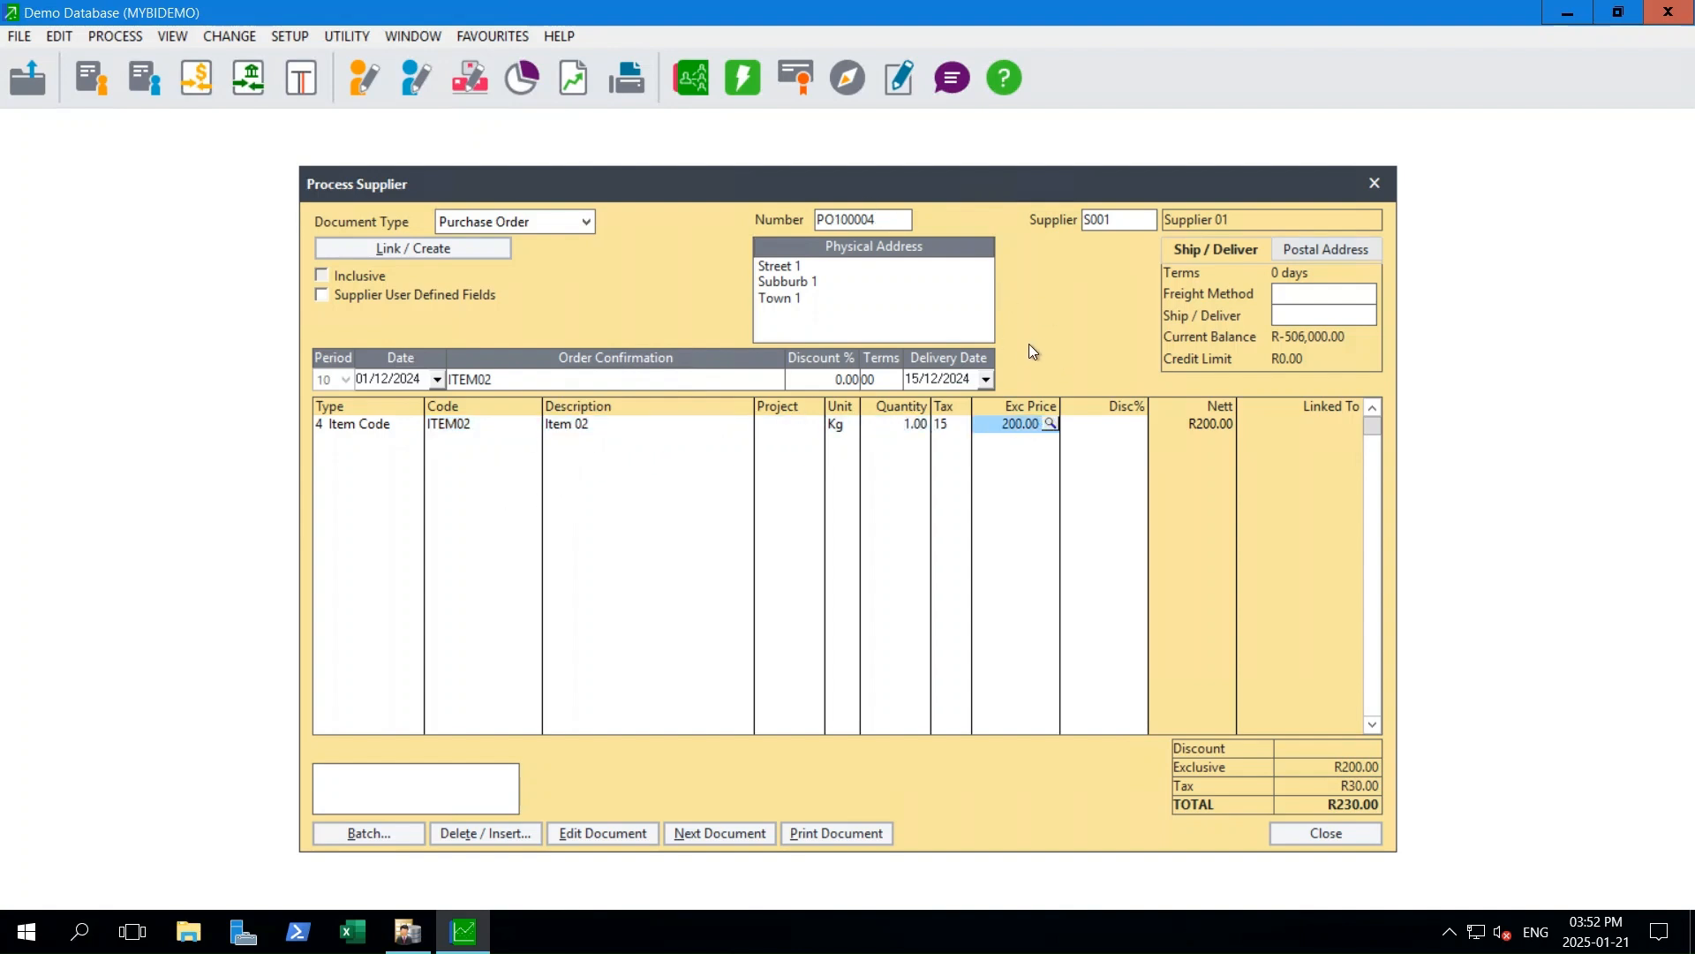
key("Tab")
key("Tab")
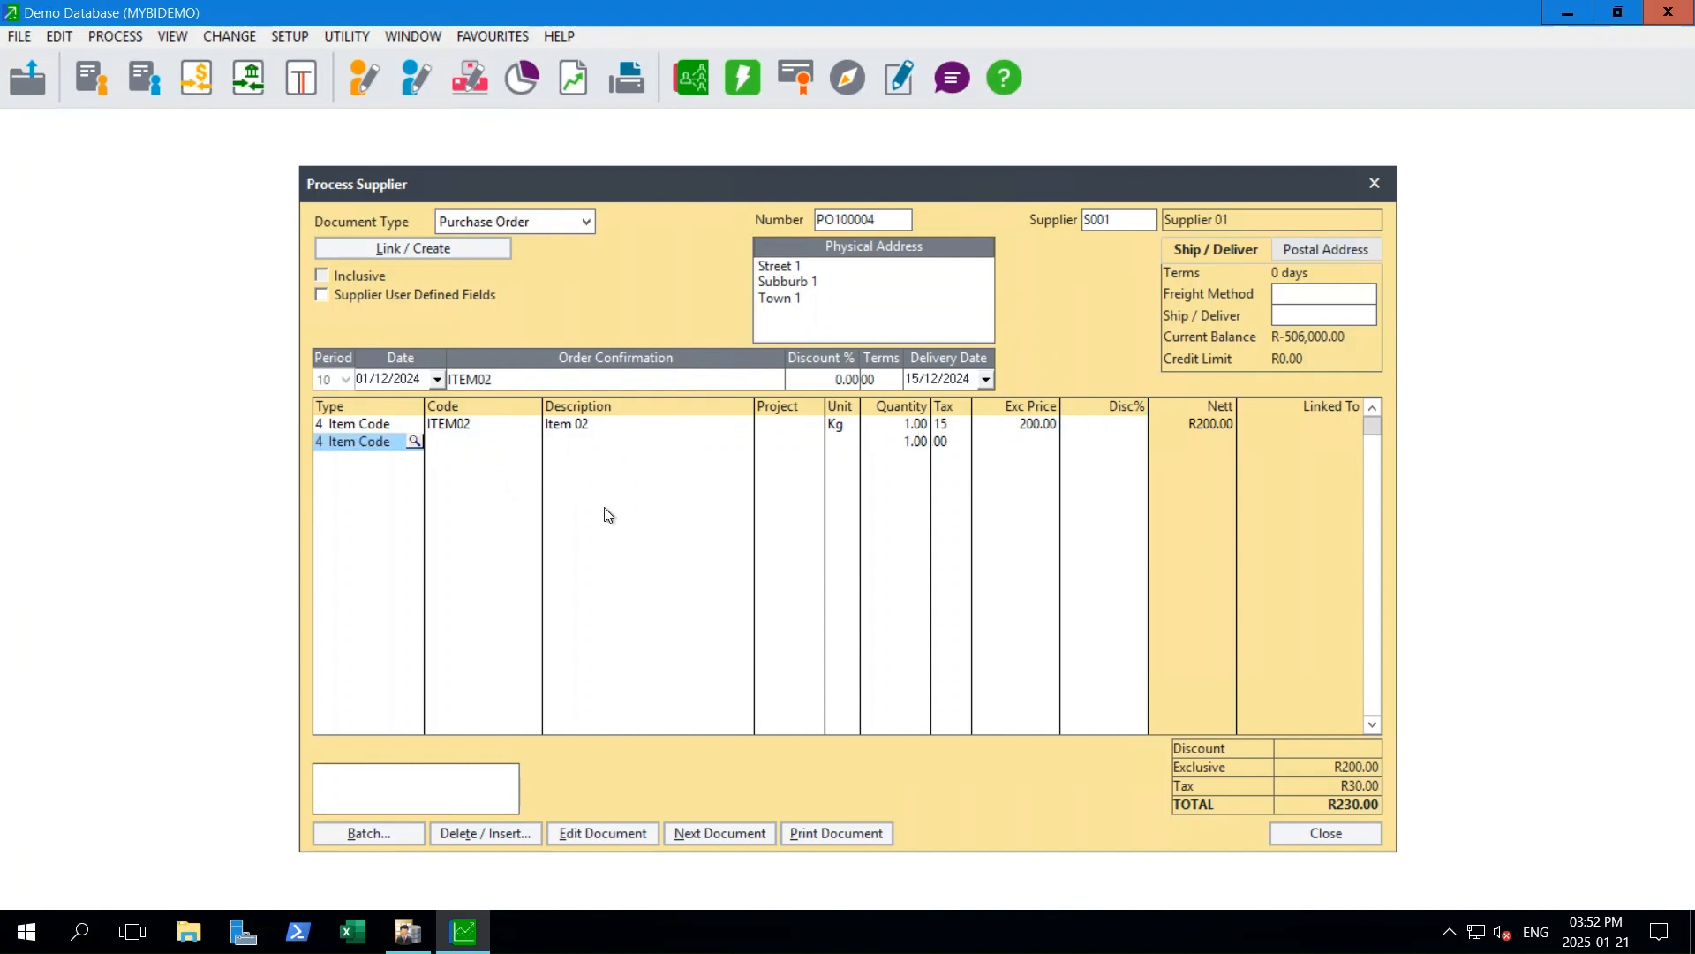
left_click(928, 426)
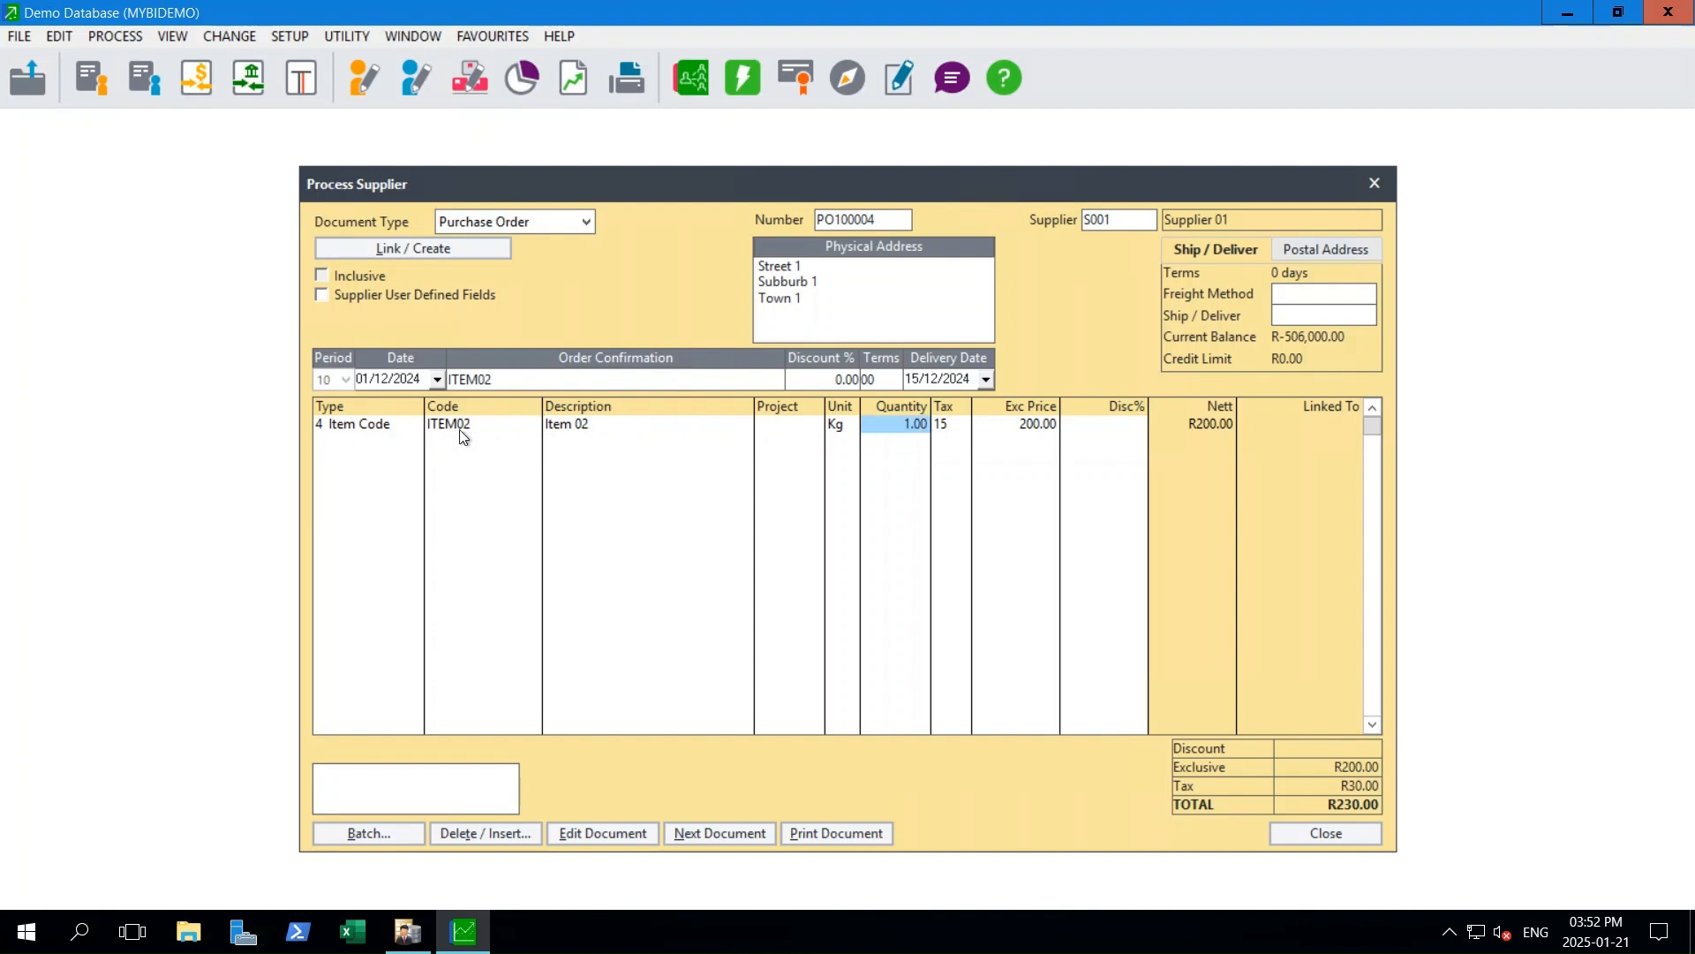
left_click(632, 429)
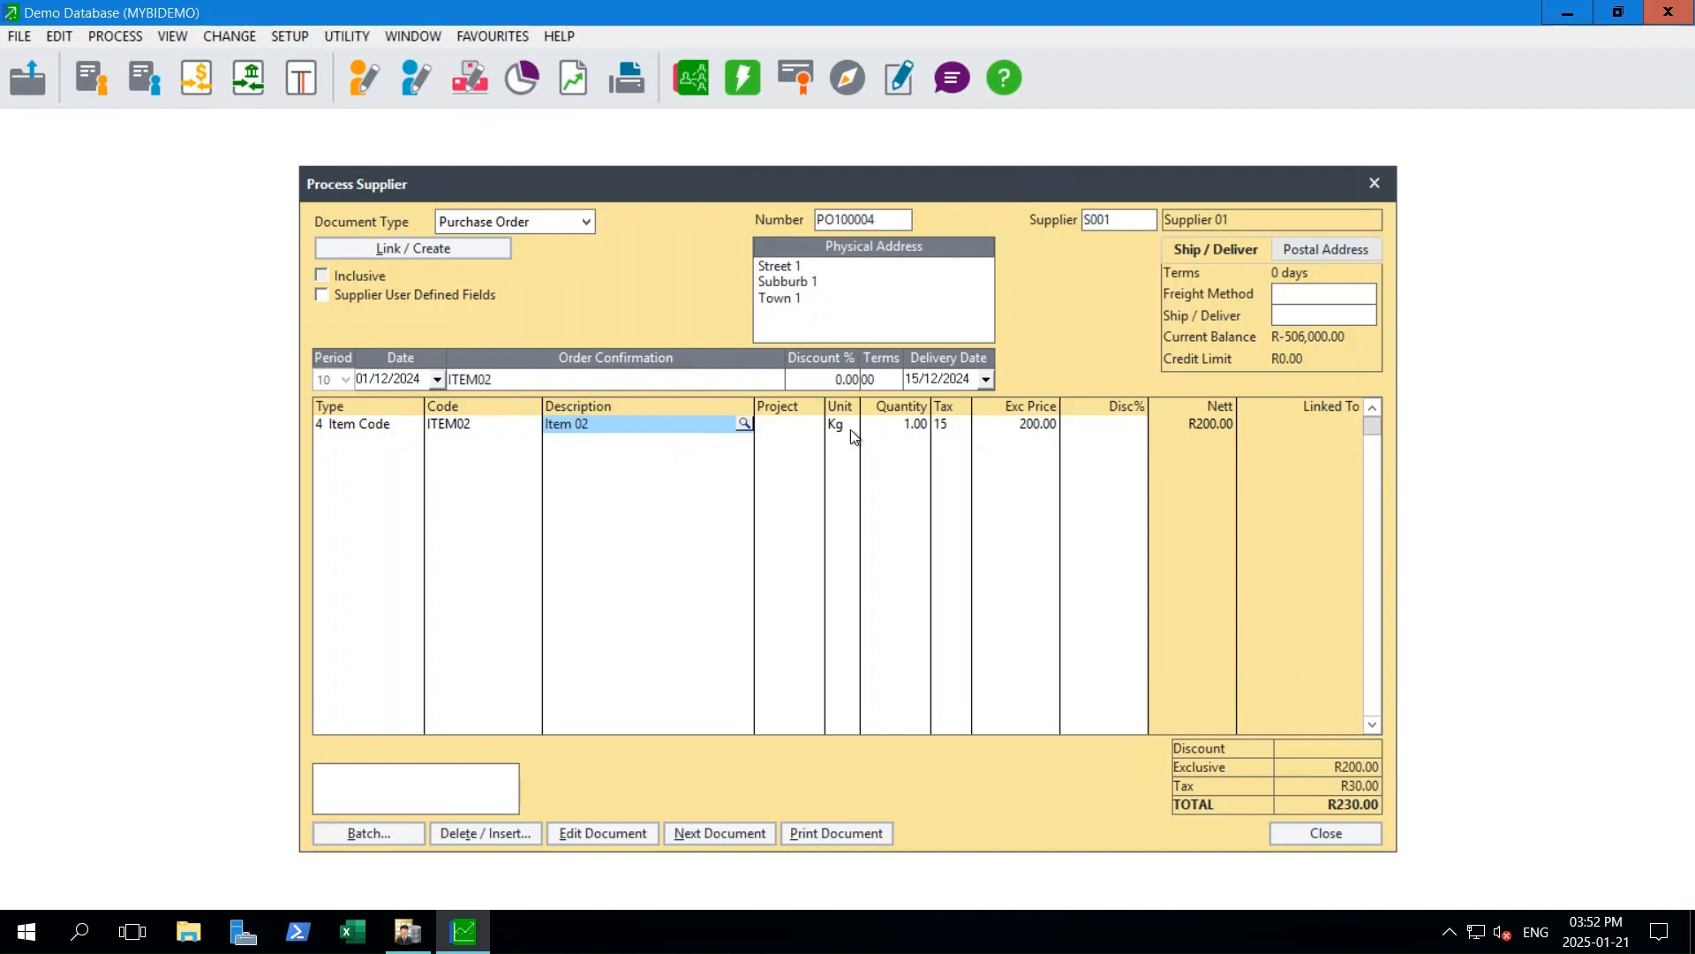
- Change the unit on the ITEM02 line to A_12 and set it back to Kg
left_click(786, 429)
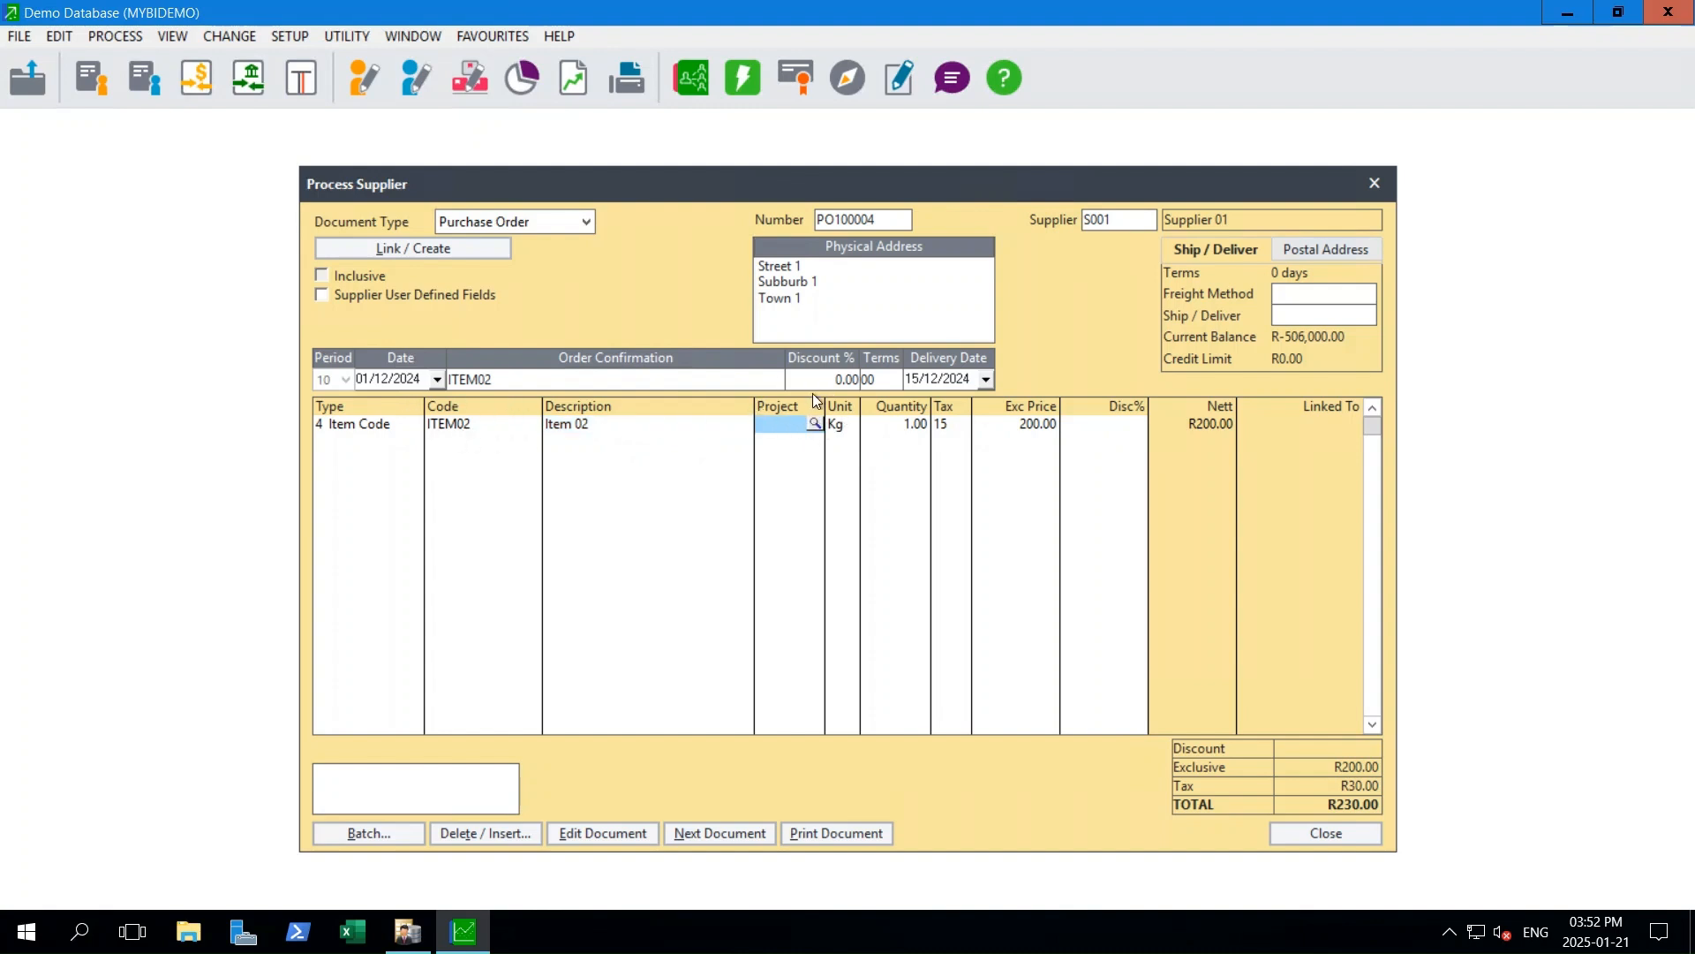
left_click(836, 426)
double_click(846, 424)
type("a")
key("BackSpace")
type("A_12")
left_click_drag(847, 440, 803, 413)
type("Kg")
key("Tab")
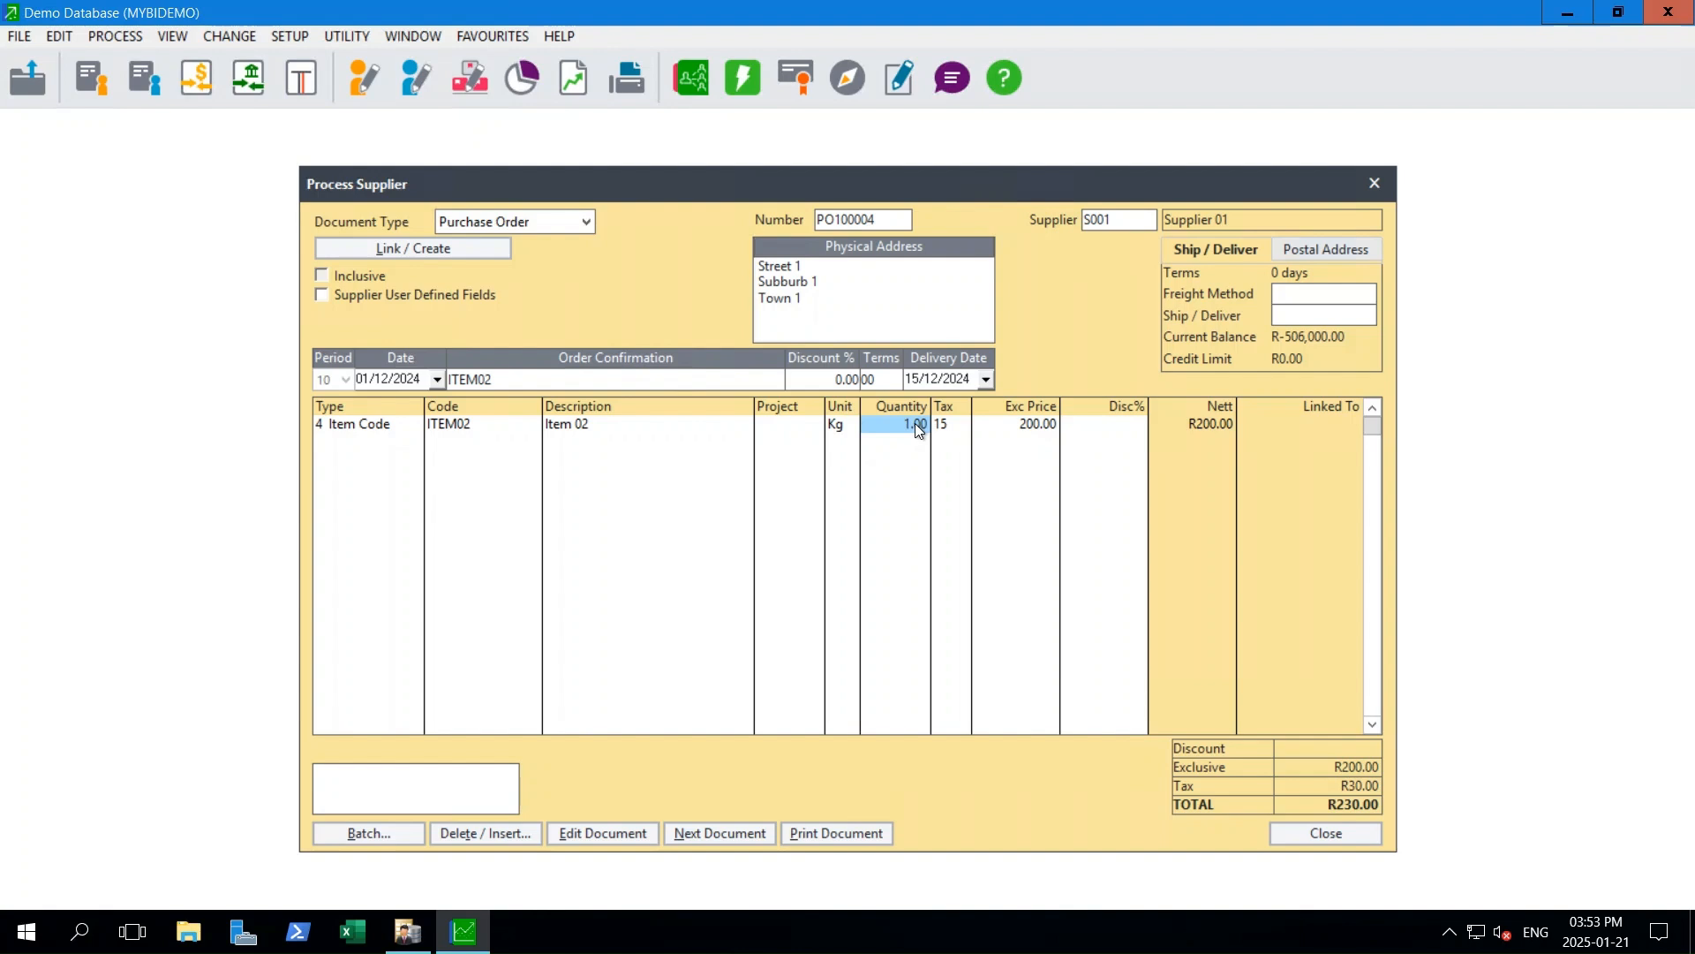
- Set the ITEM02 line's quantity to 10,000, keep its price and discount, and start a second order line
type("10000")
key("Tab")
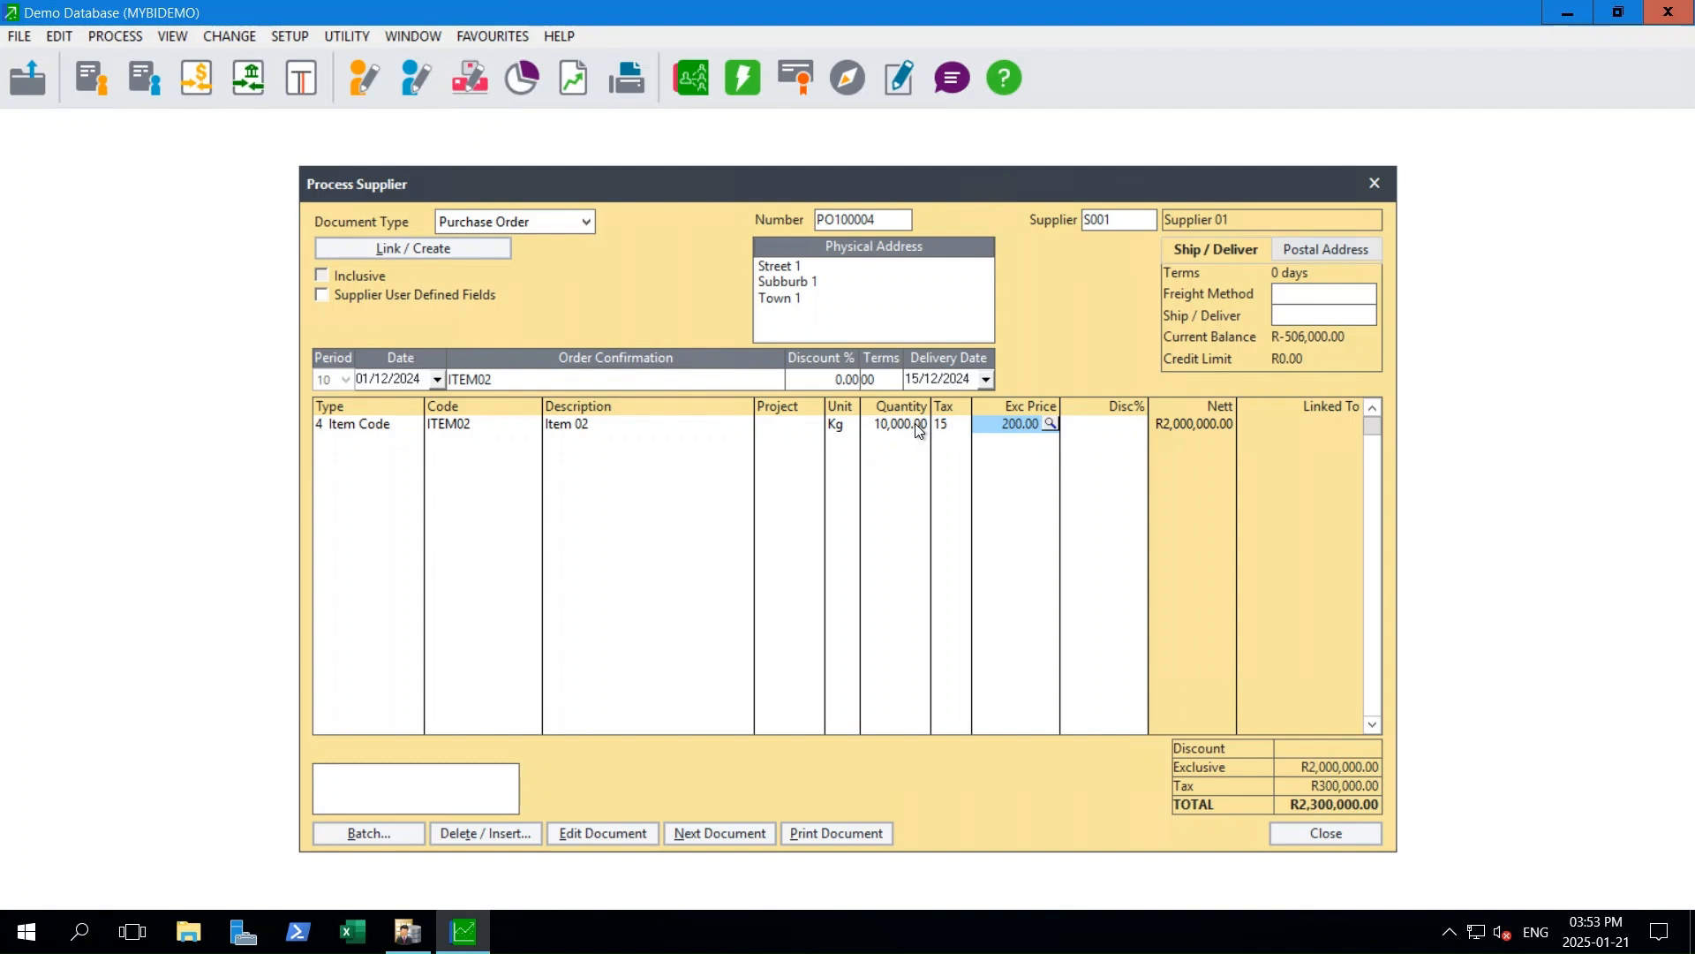
key("Tab")
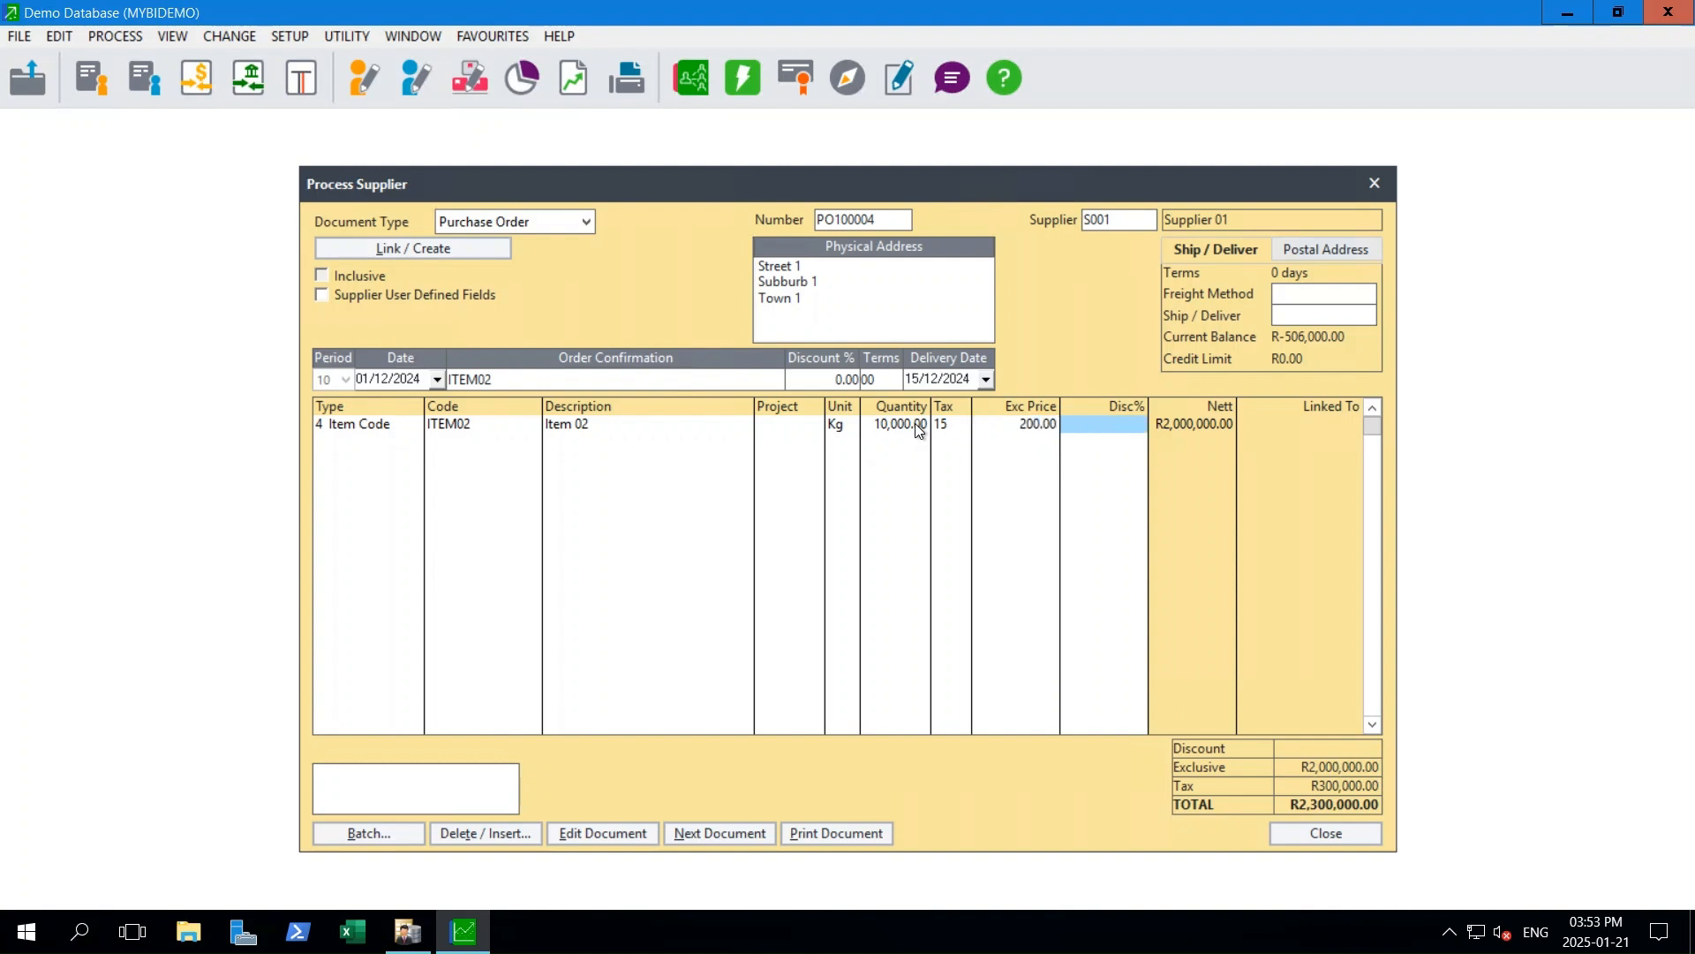
key("Tab")
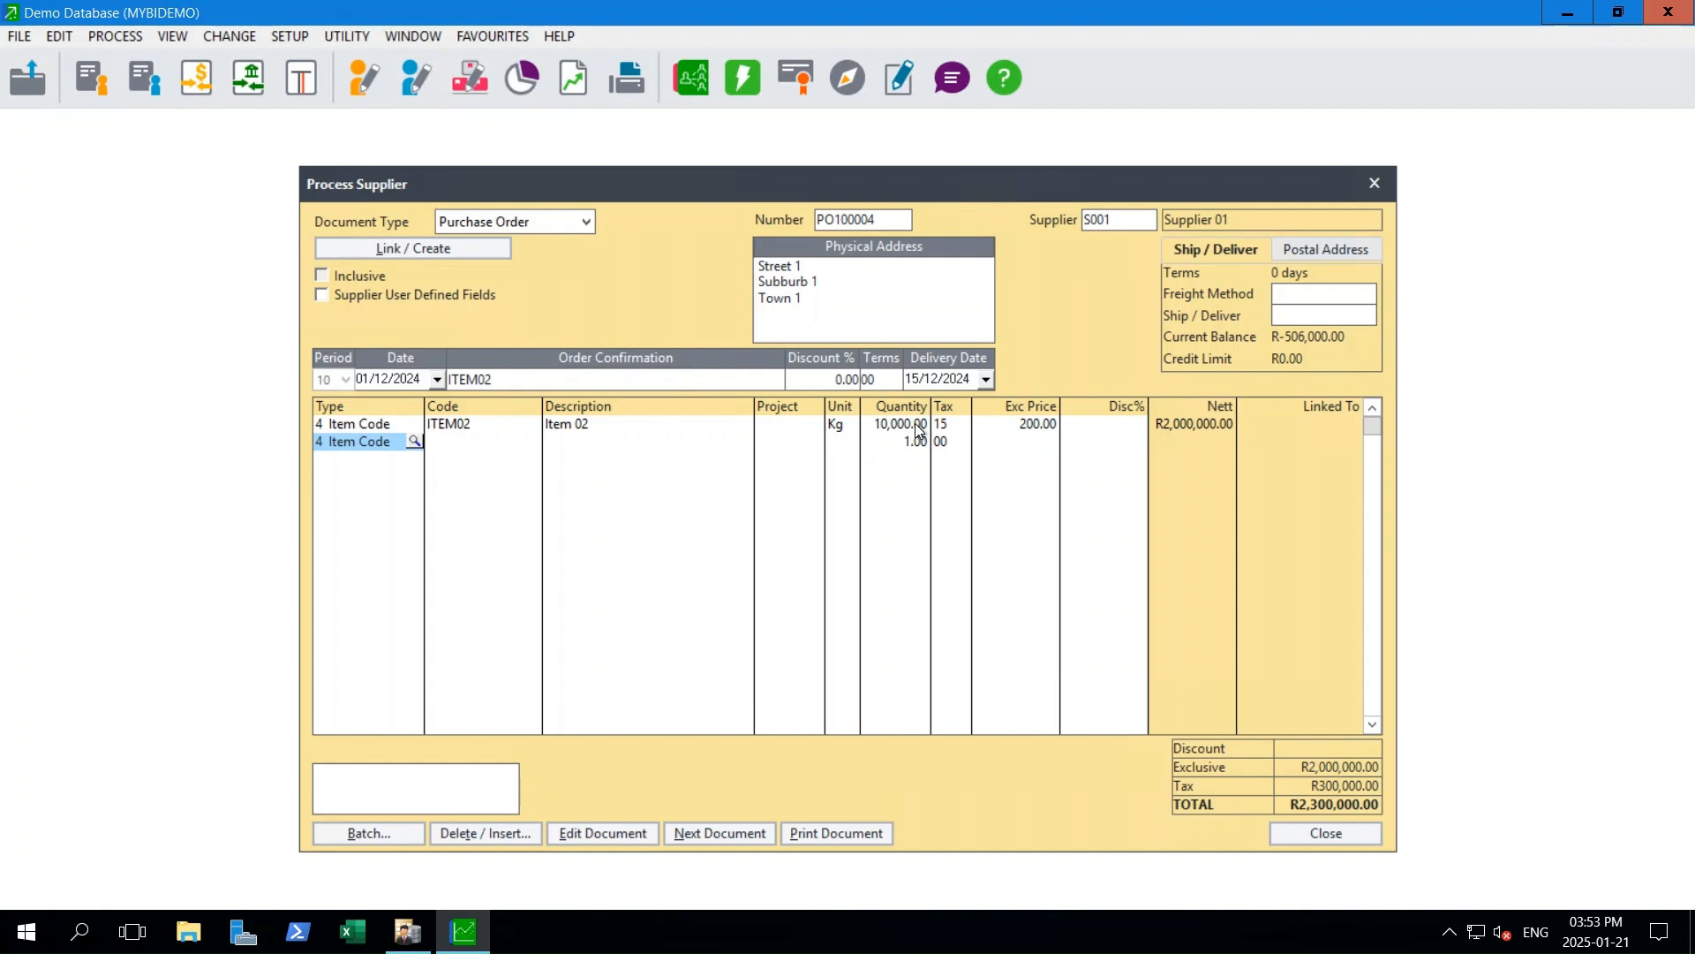
- Make the second line a GL Code line and assign it account 2001/000, Cost of sales - Other
type("6")
key("Tab")
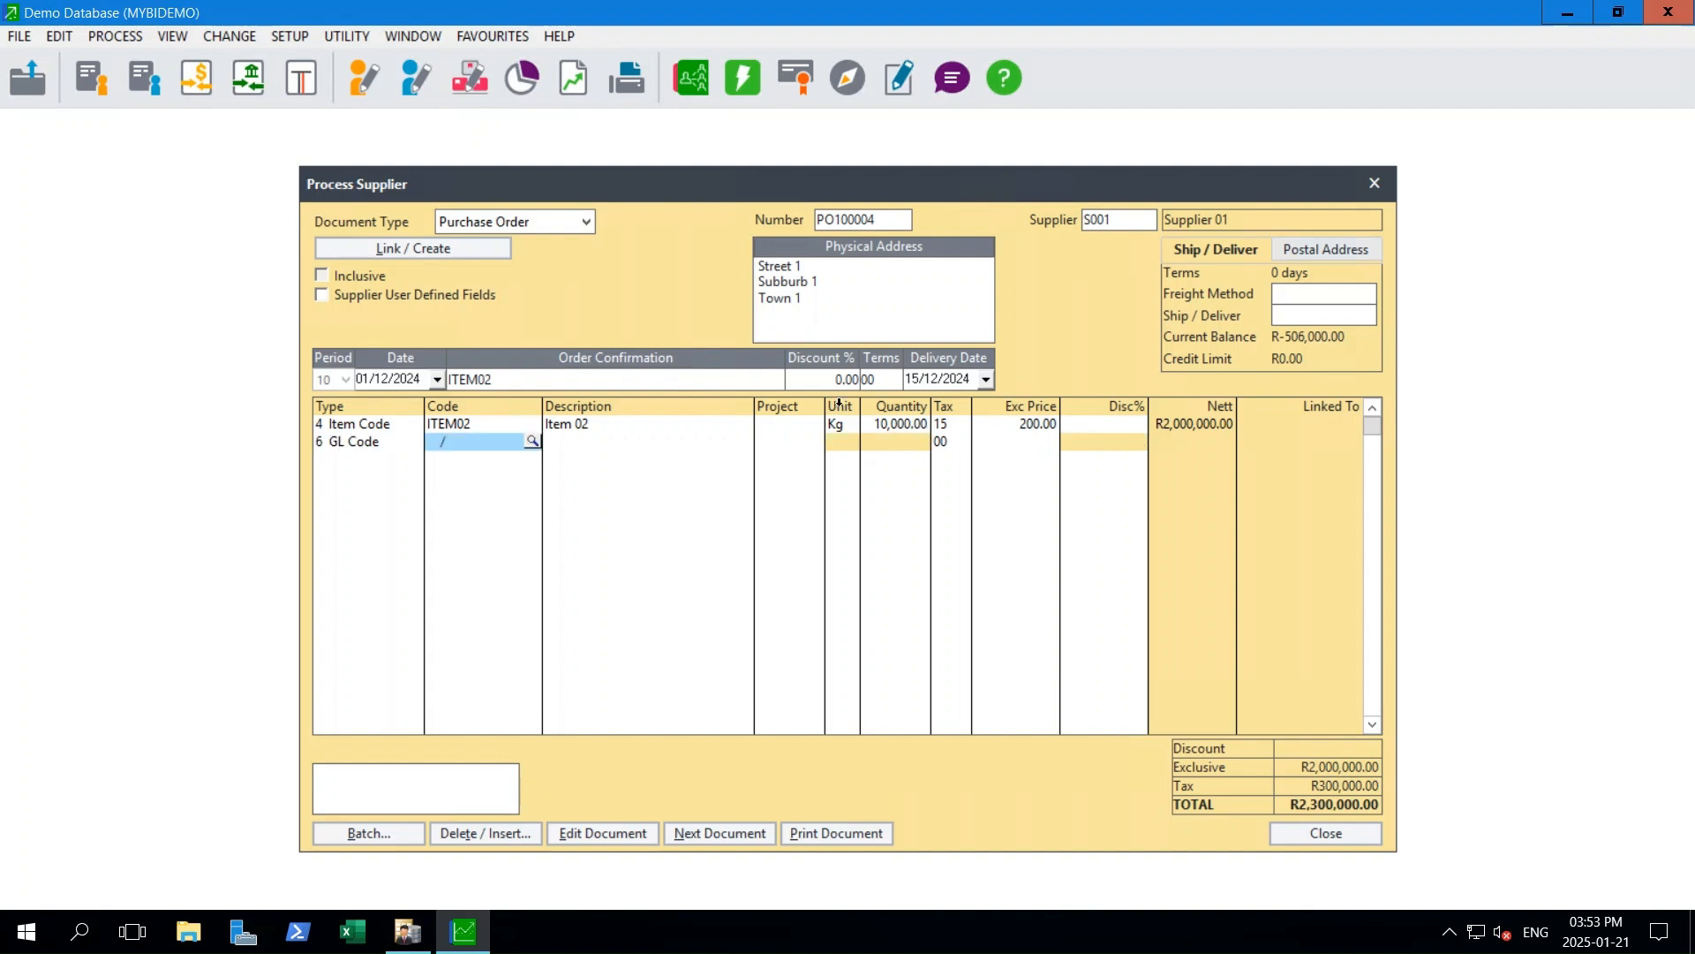
left_click(533, 440)
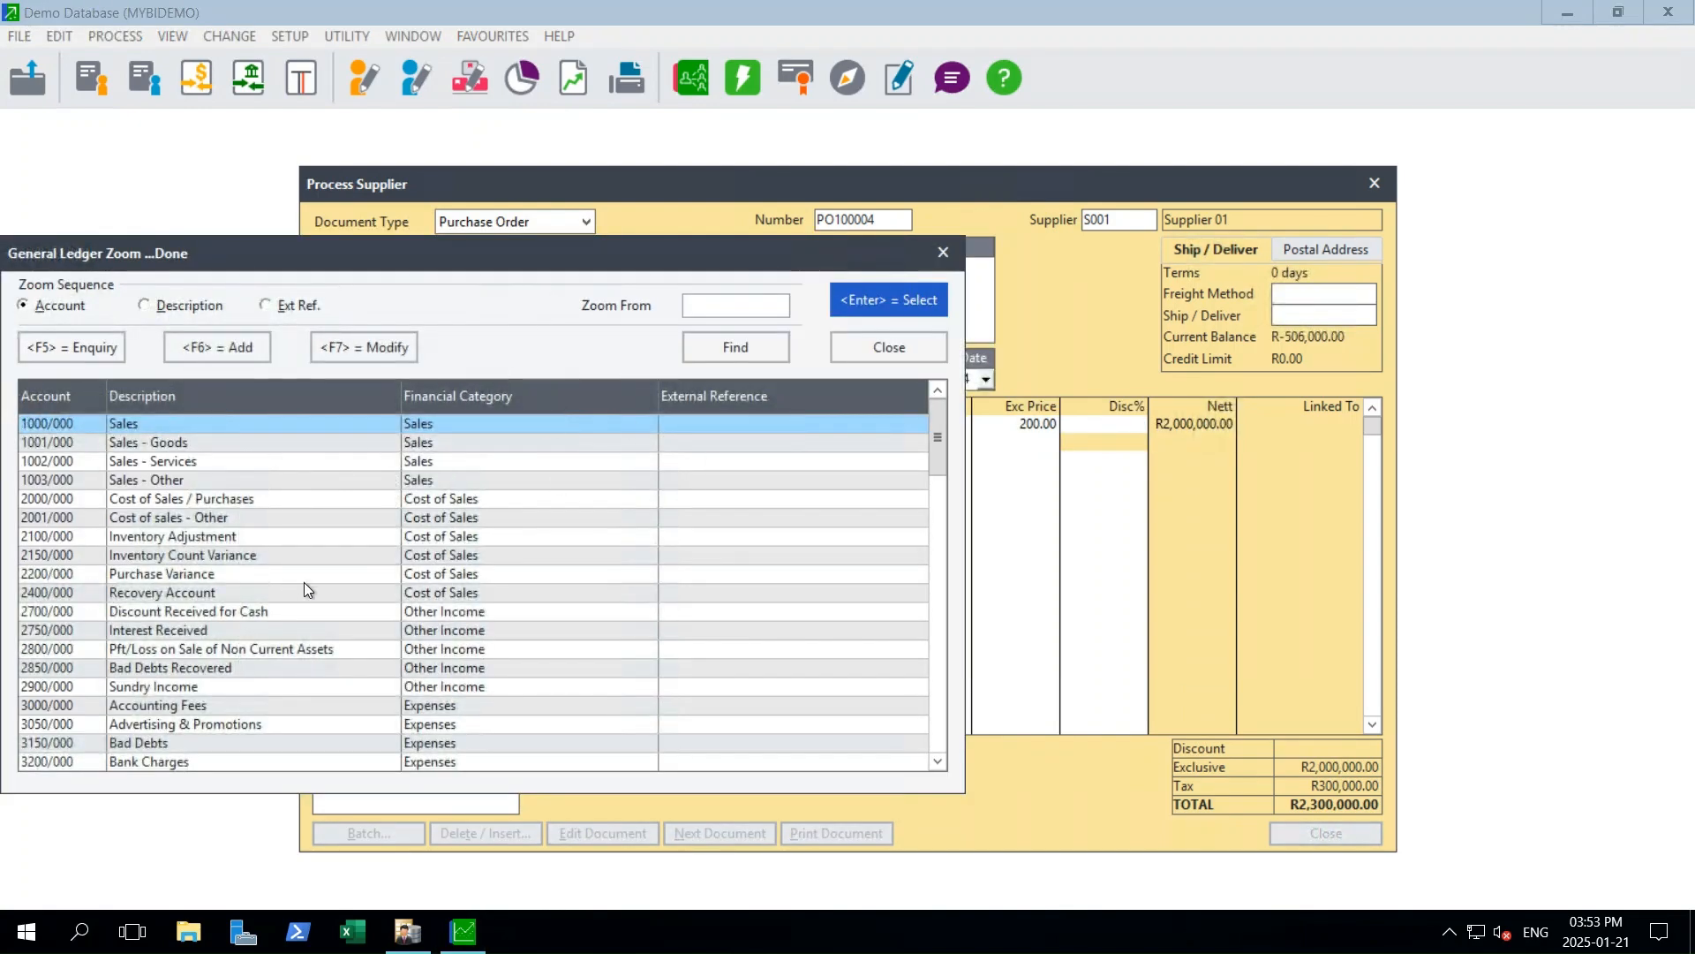
double_click(170, 517)
key("Tab")
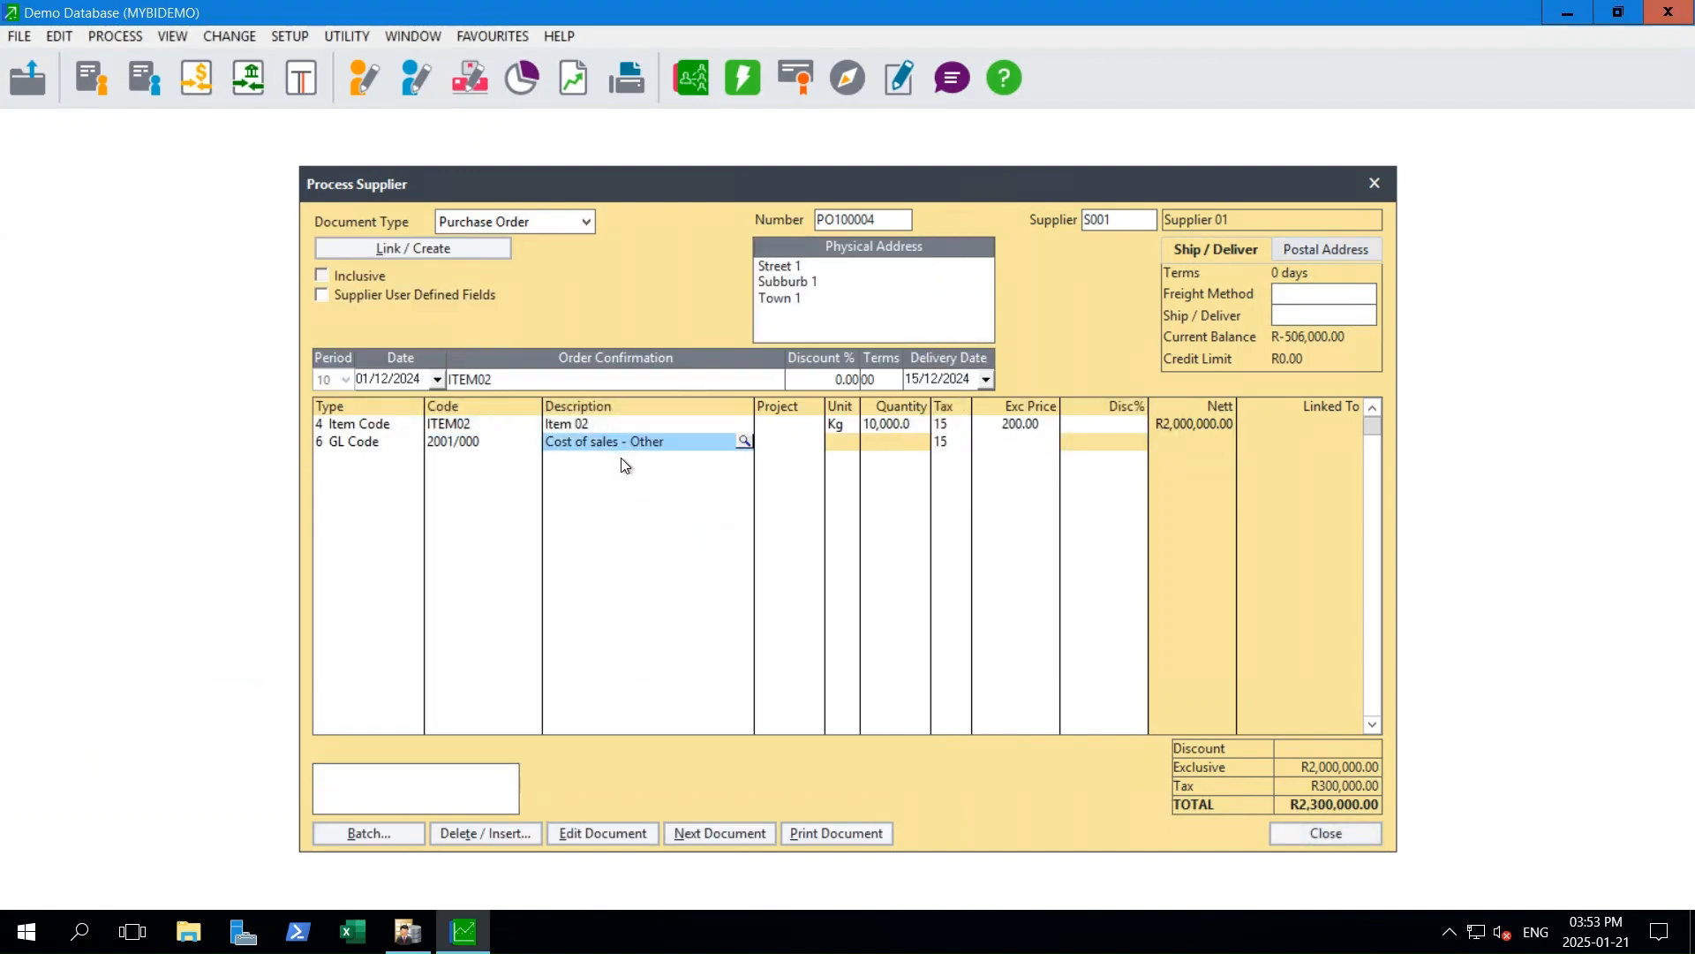
- Open the exclusive price of the Cost of sales - Other line for entry
key("Tab")
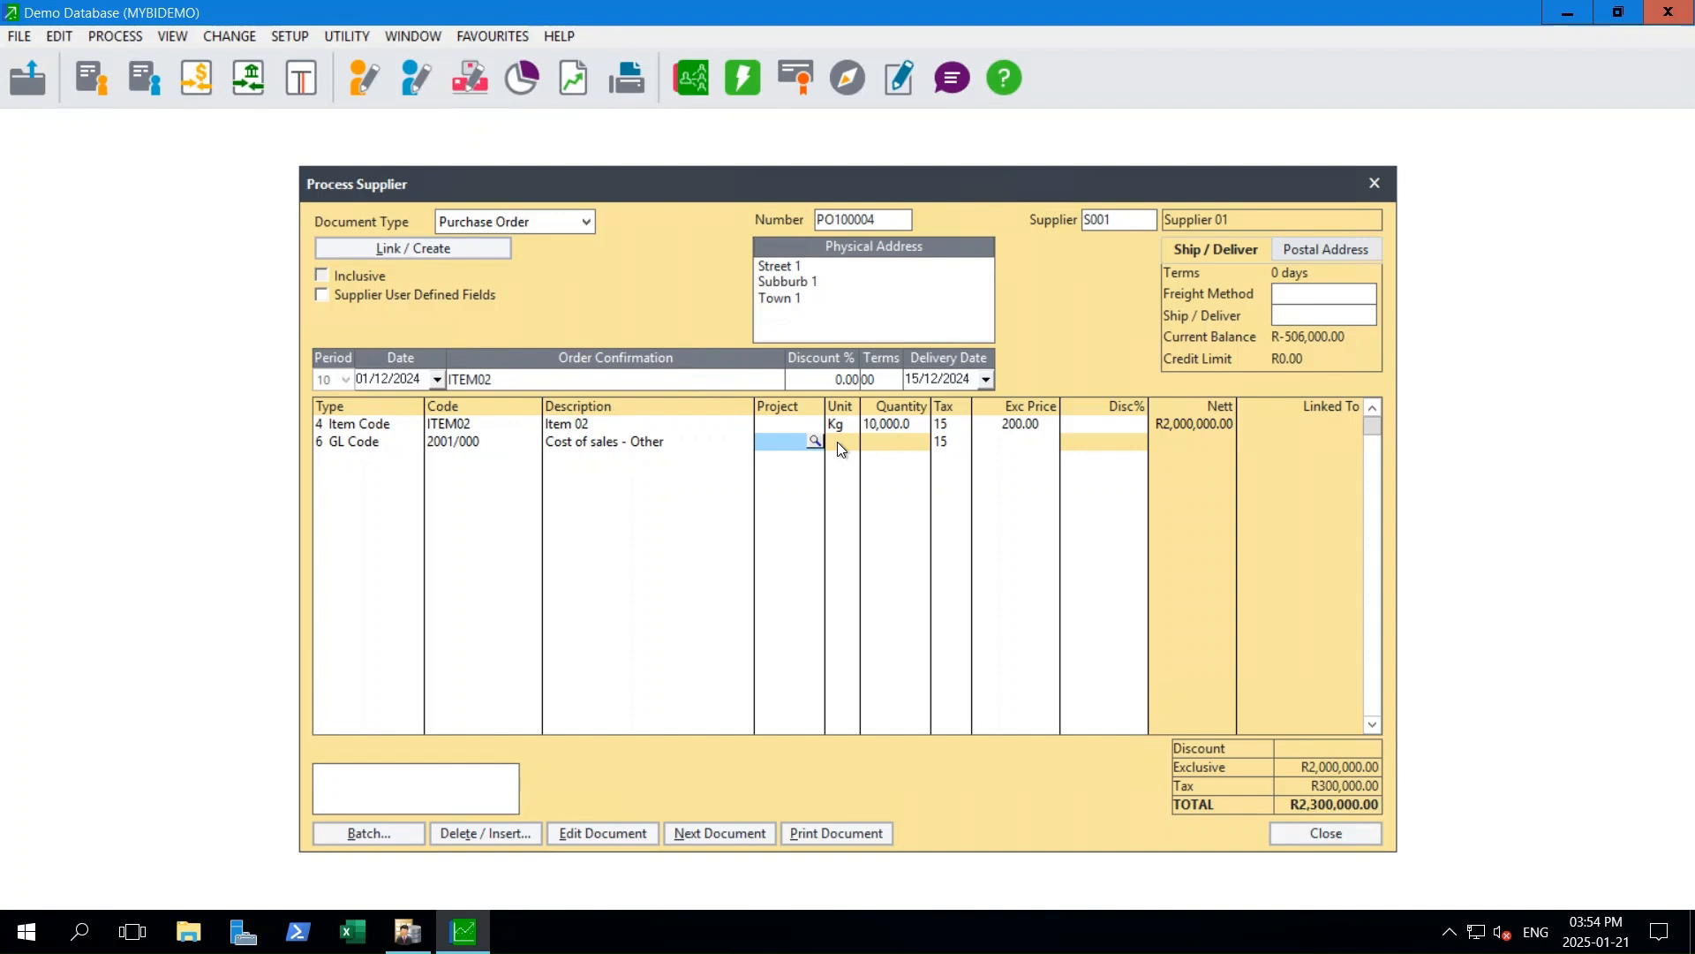
left_click(1036, 441)
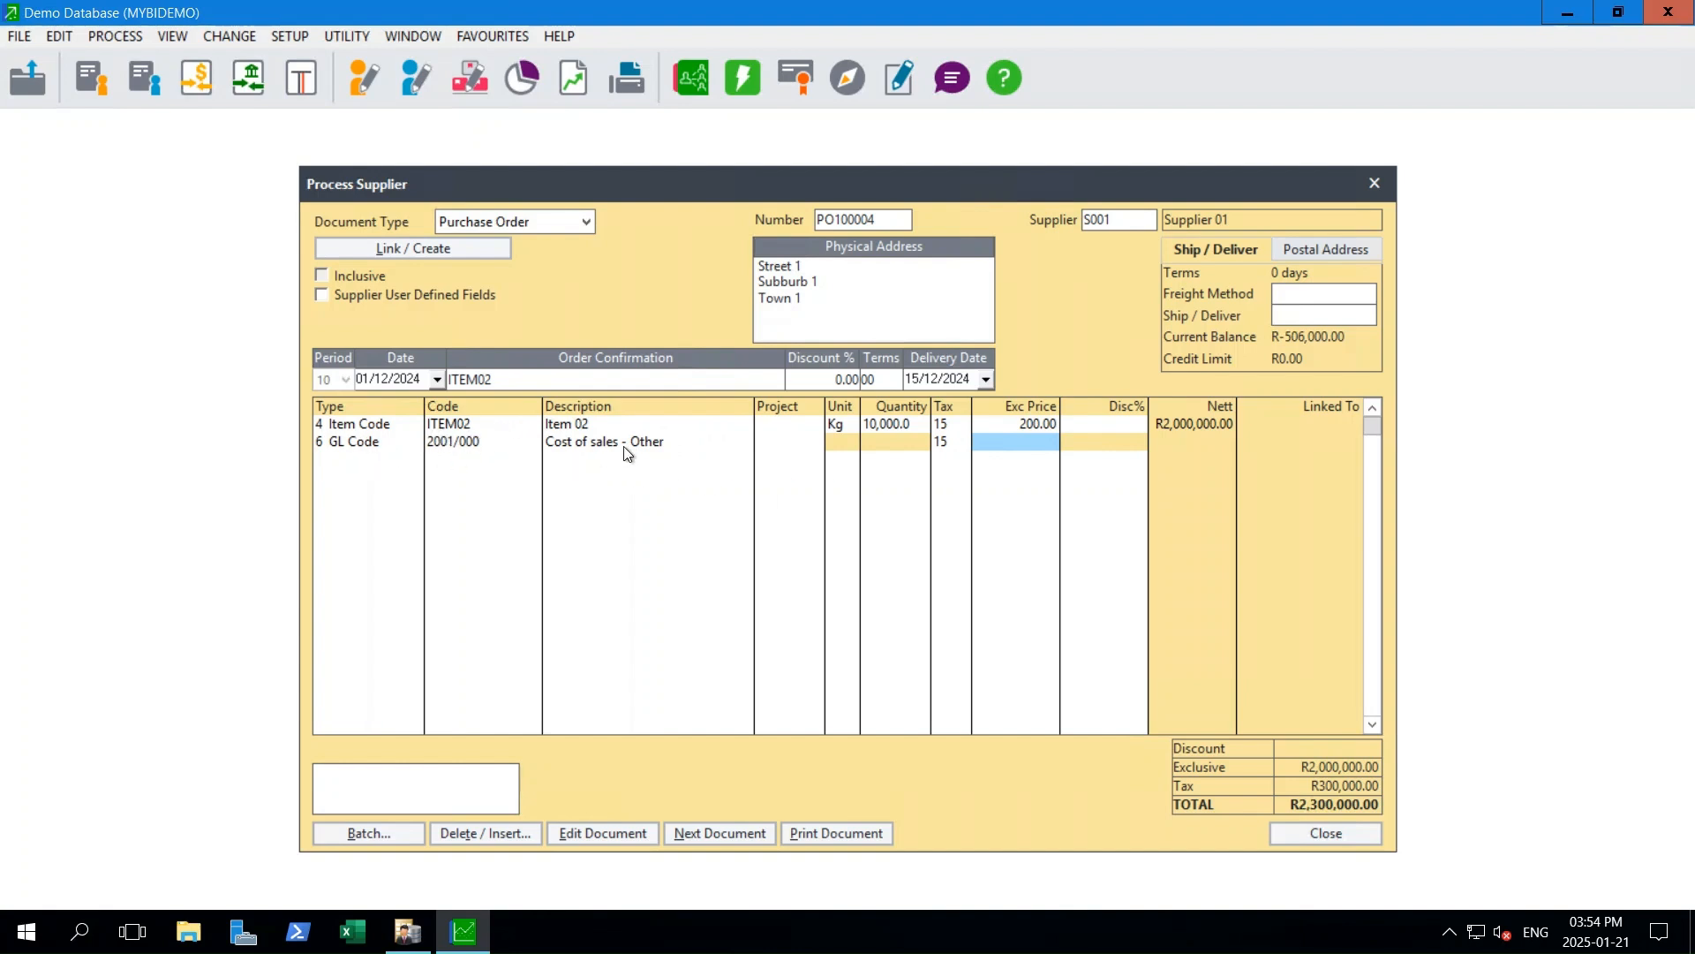
left_click(597, 451)
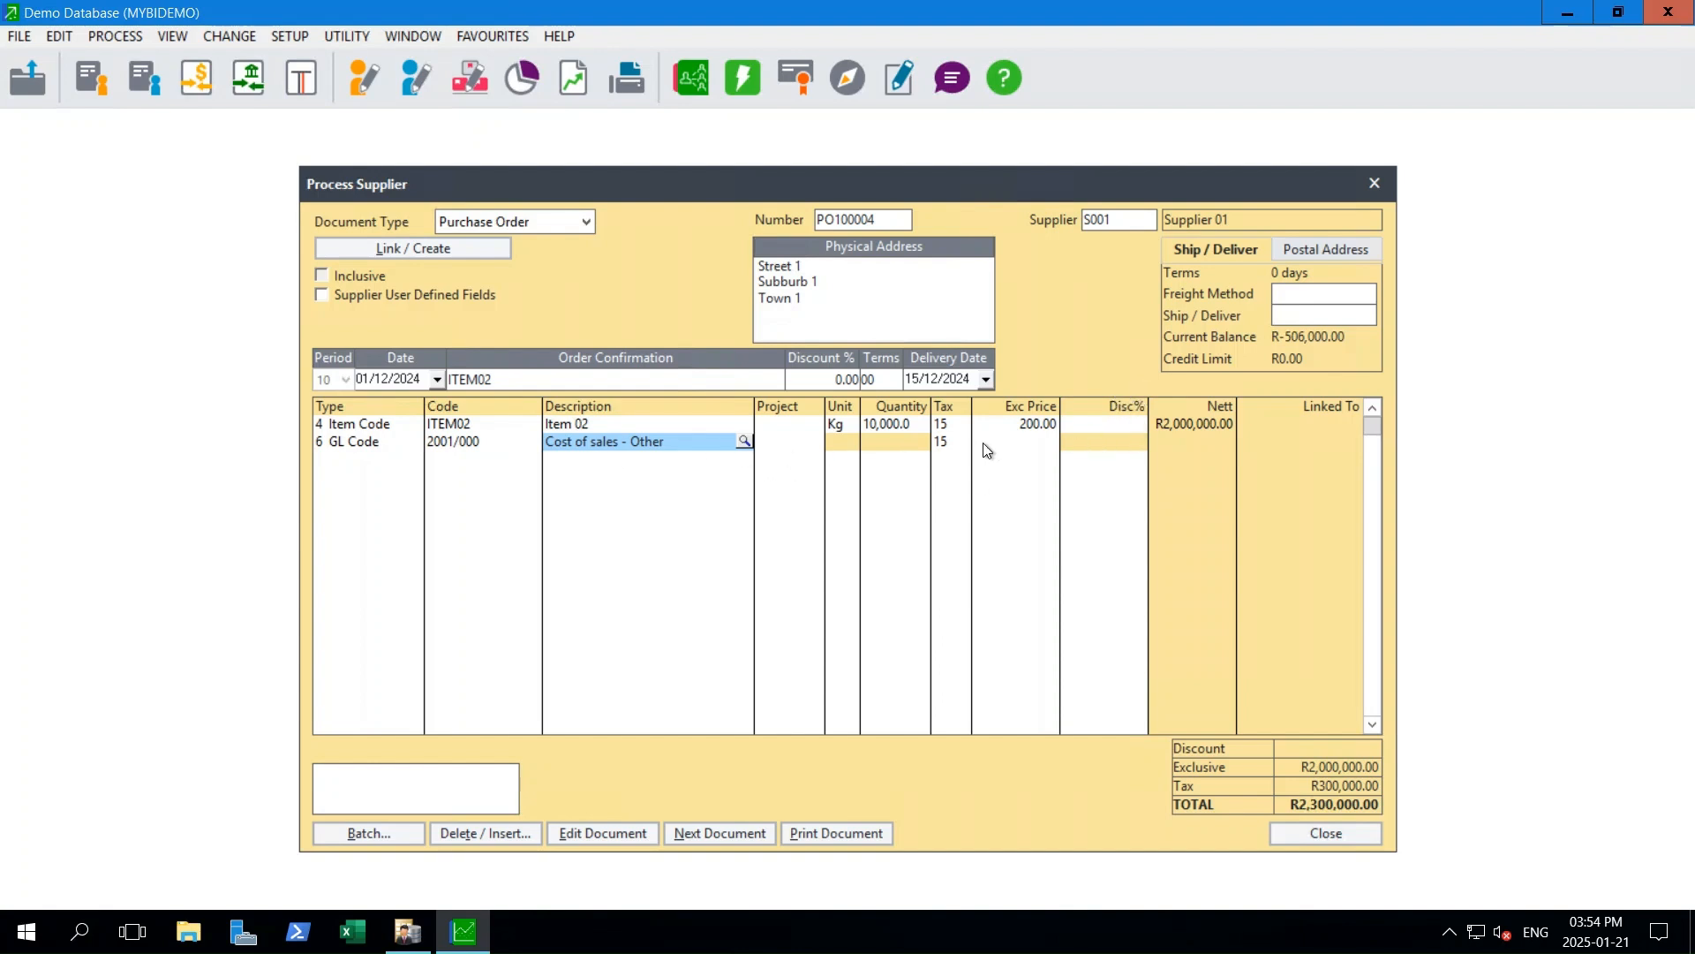
left_click(1030, 442)
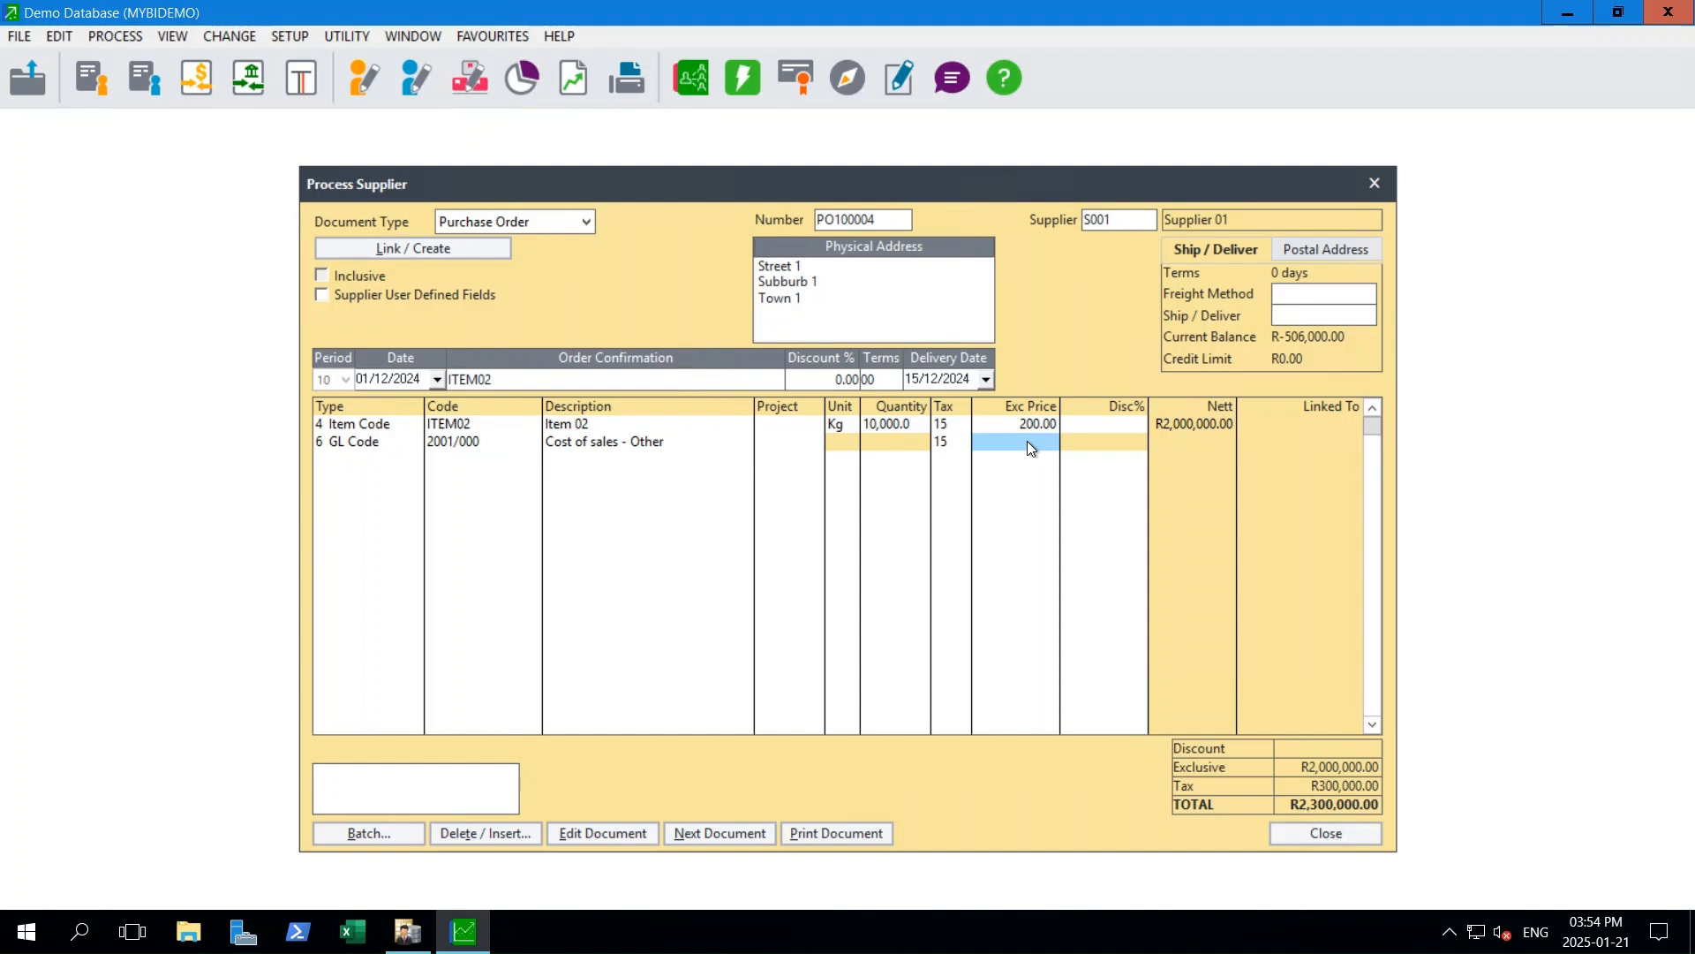